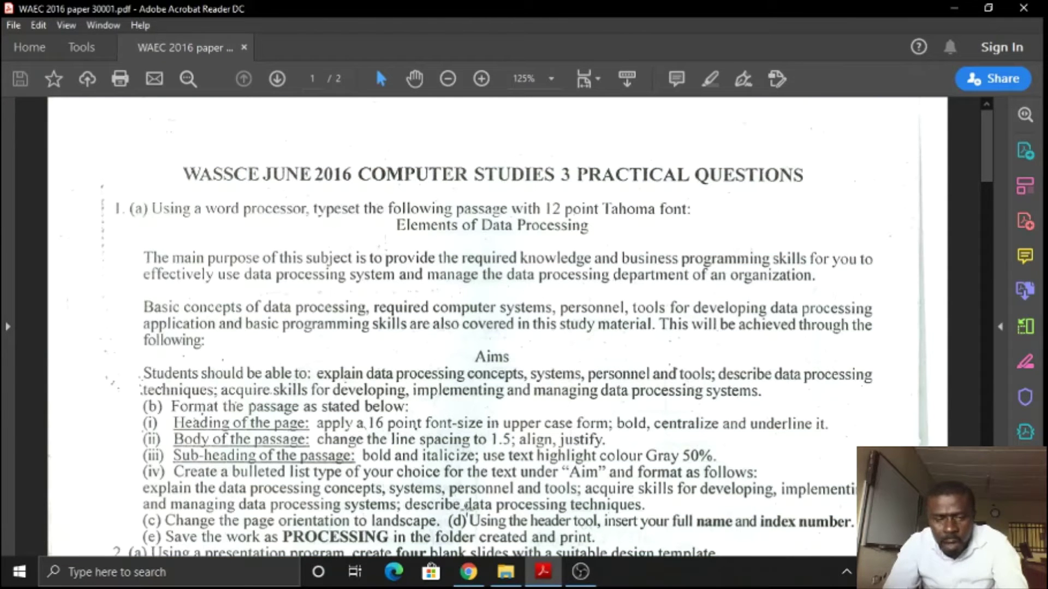
- Search for 'word' from the taskbar and launch Microsoft Word
{"action": "left_click", "coordinate": [161, 581]}
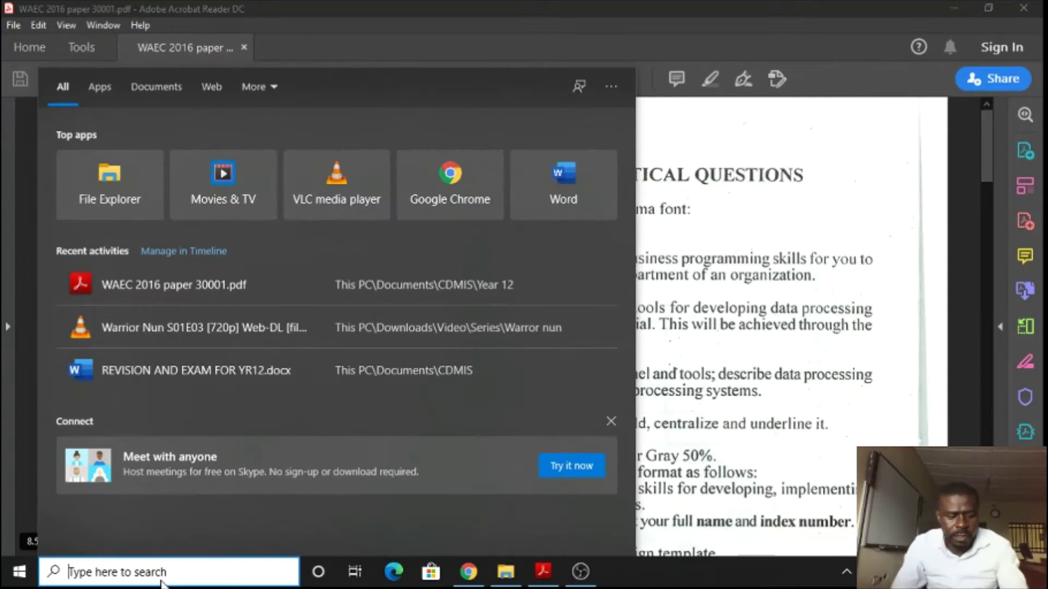
{"action": "type", "text": "word"}
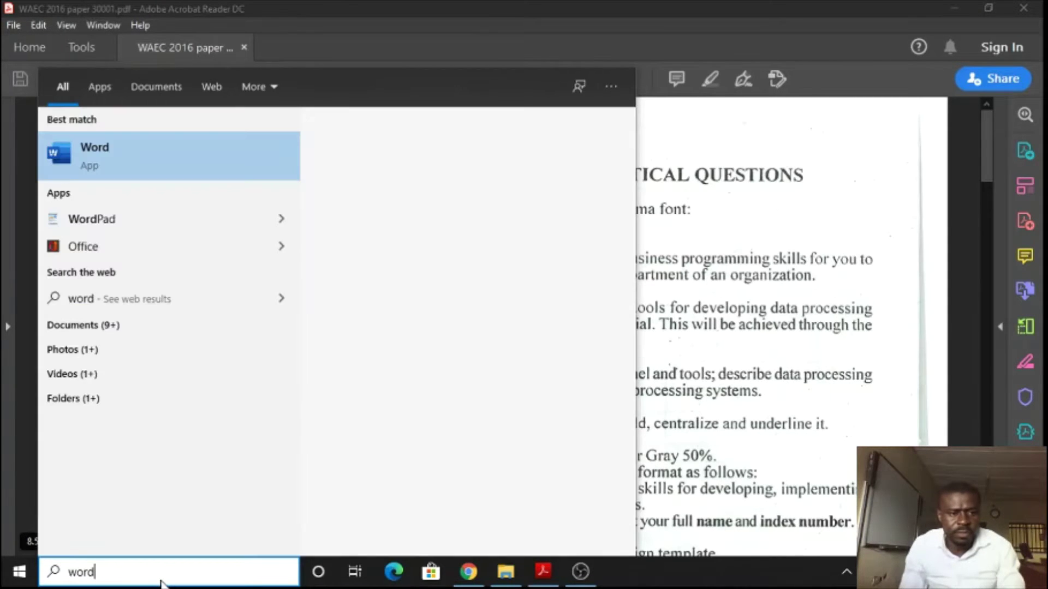
{"action": "key", "text": "Escape"}
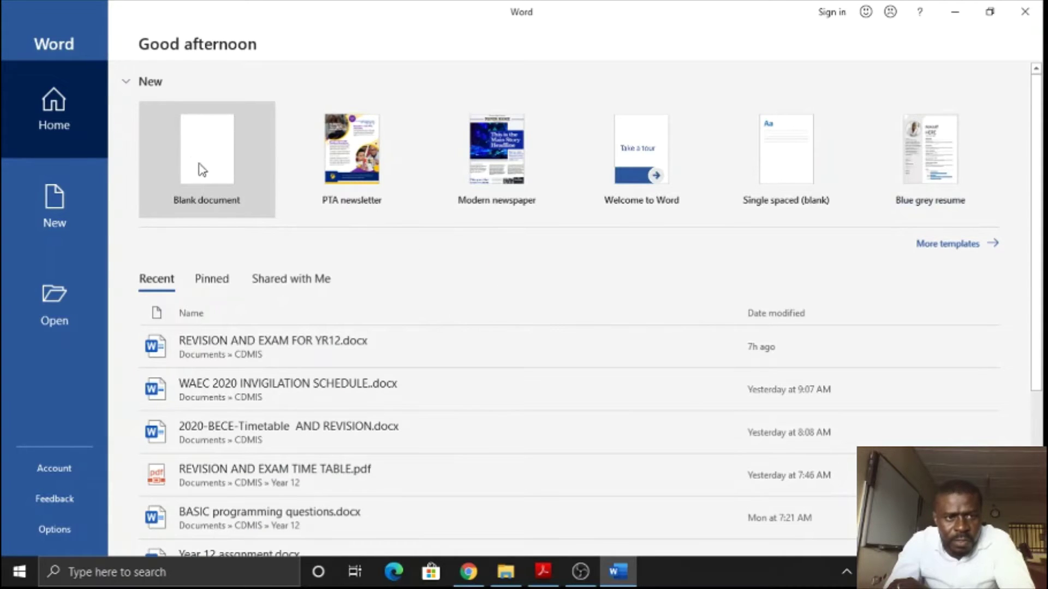
- Create a blank document, check the question paper PDF, then return to Word
{"action": "left_click", "coordinate": [192, 164]}
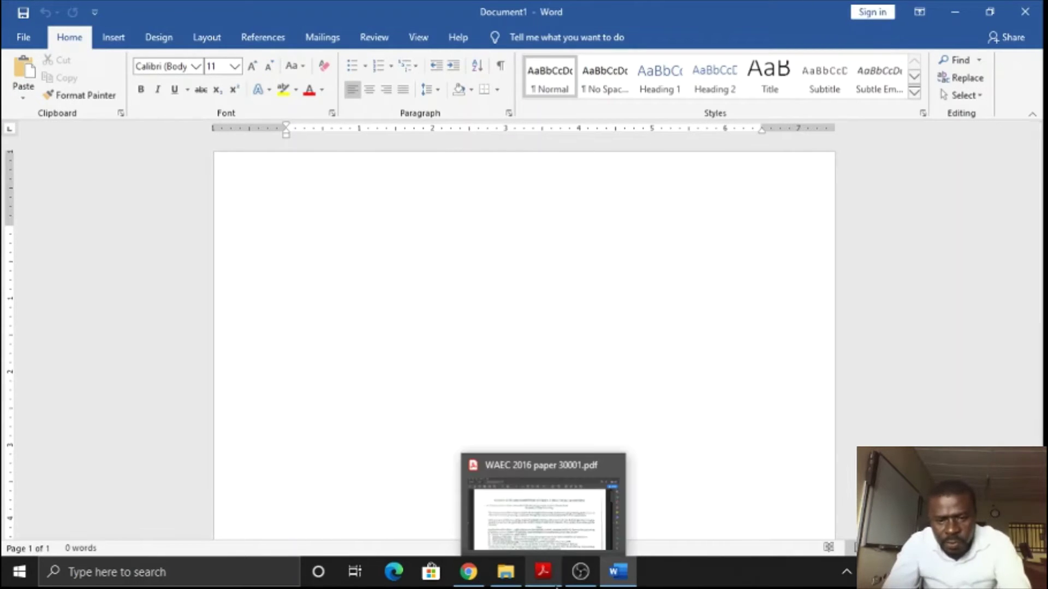
{"action": "left_click", "coordinate": [548, 583]}
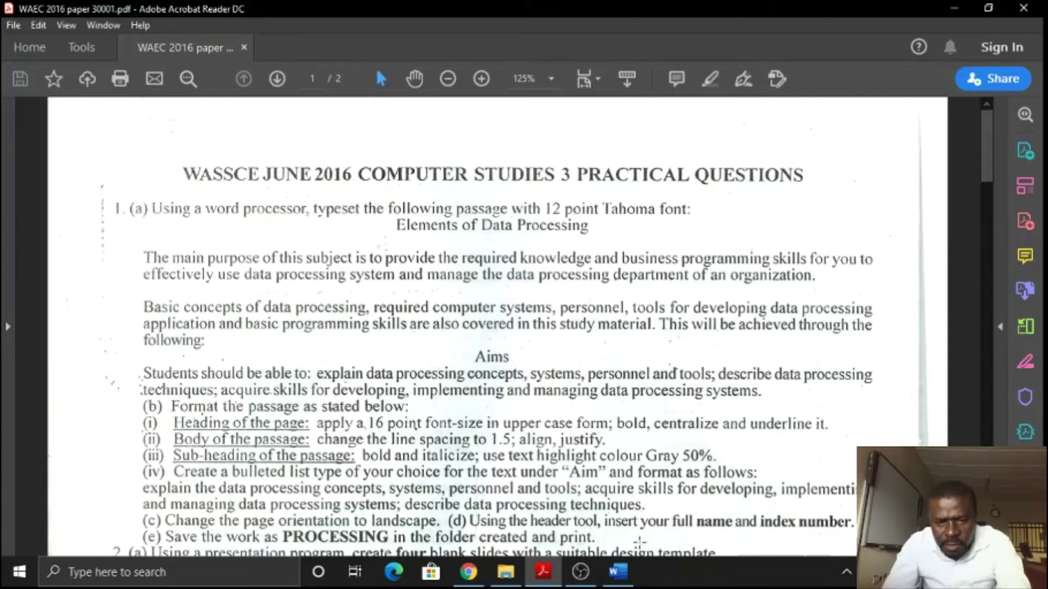
{"action": "left_click", "coordinate": [618, 572]}
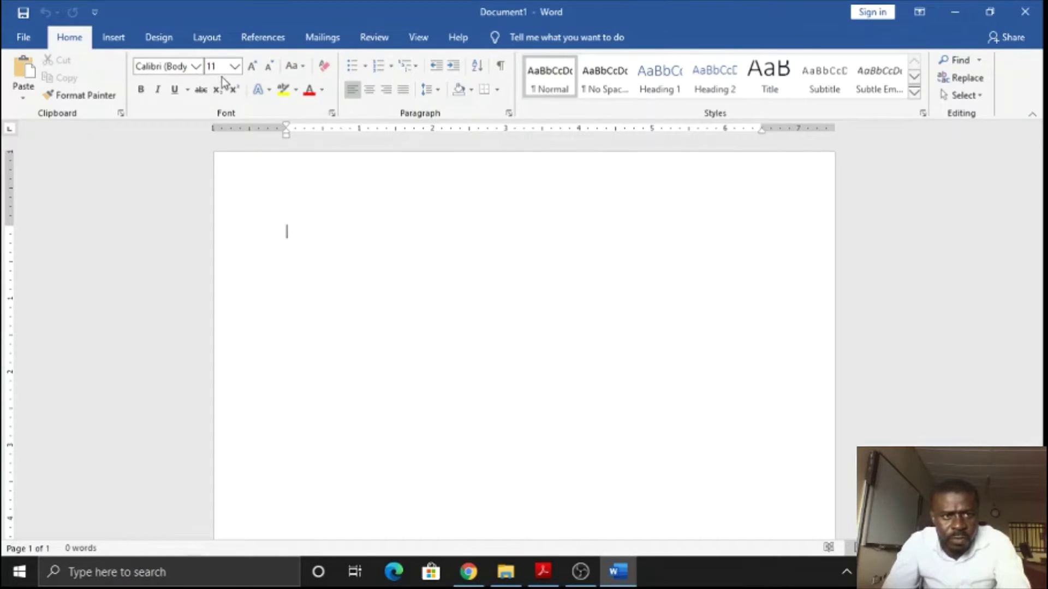
- Set the document font to Tahoma at size 12
{"action": "left_click", "coordinate": [239, 67]}
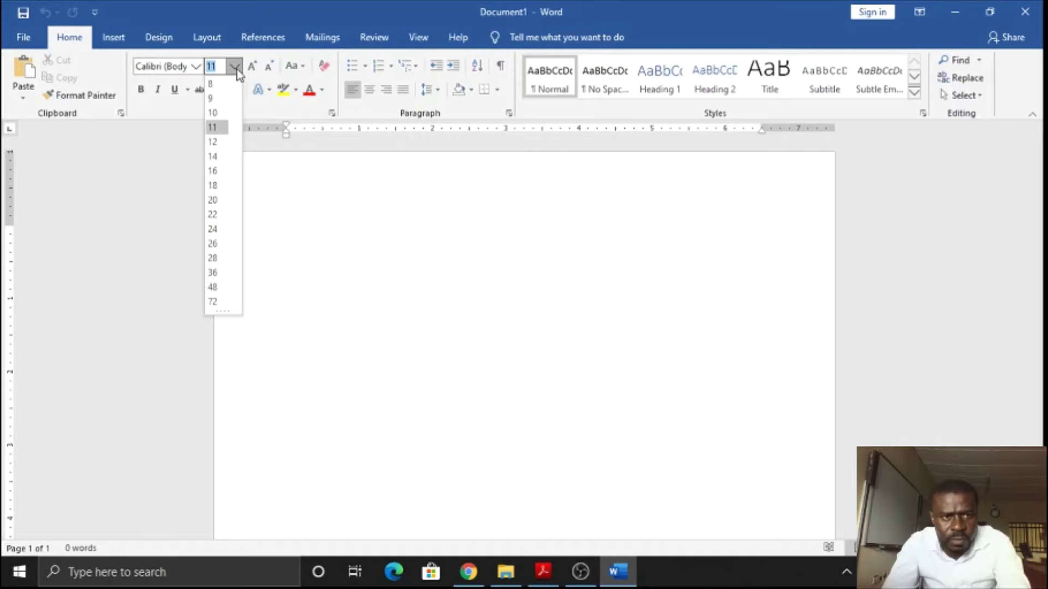
{"action": "left_click", "coordinate": [219, 143]}
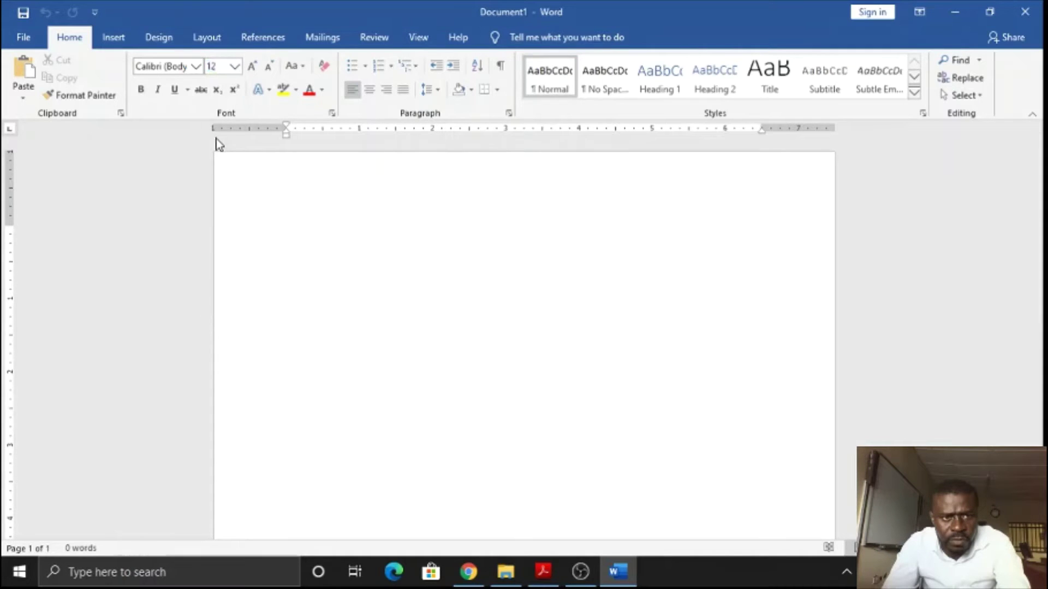
{"action": "left_click", "coordinate": [197, 67]}
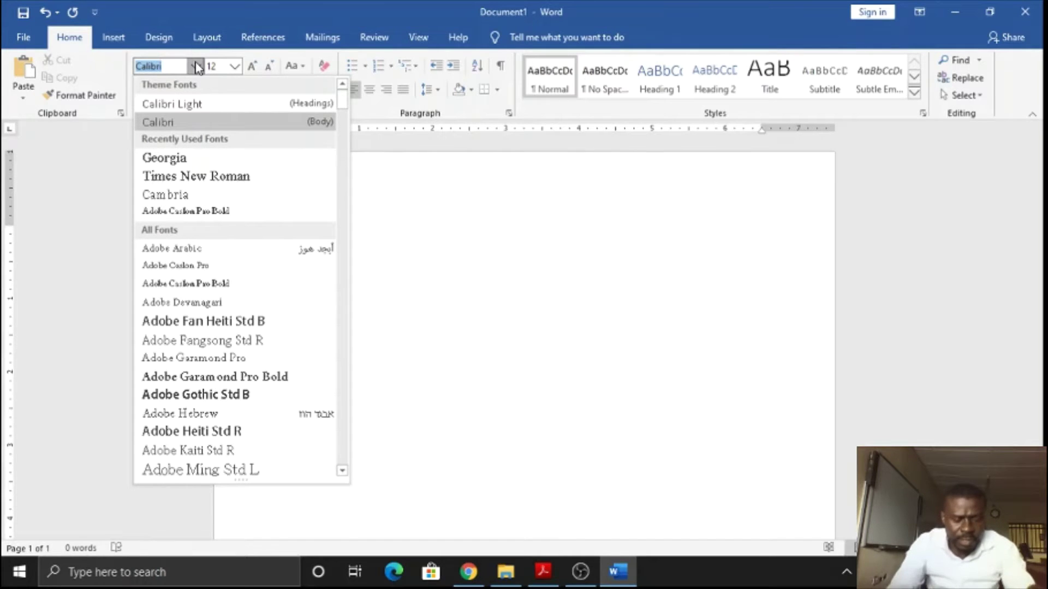
{"action": "type", "text": "Tahoma"}
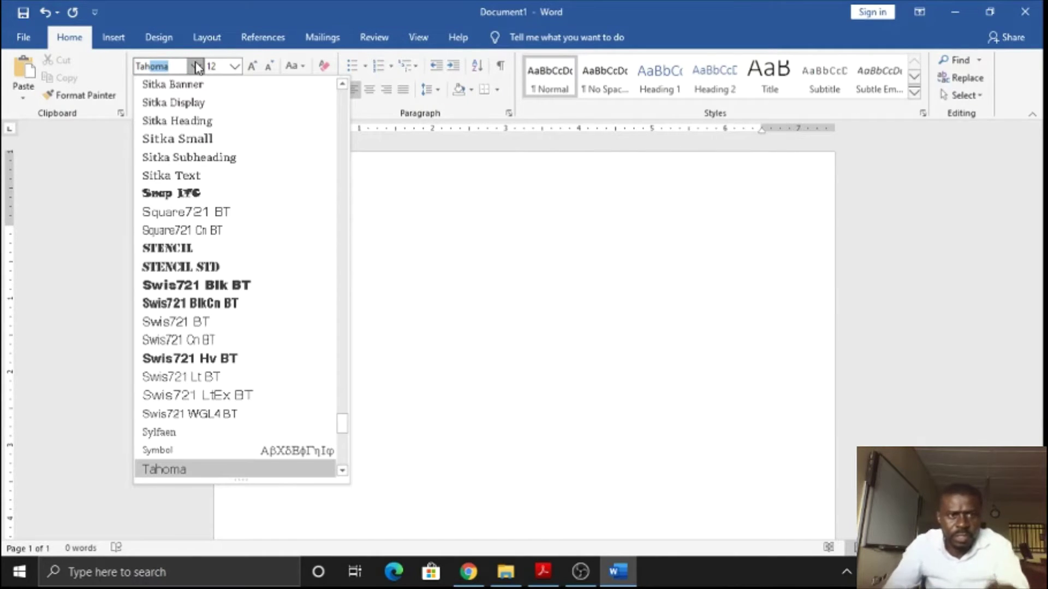
{"action": "key", "text": "Return"}
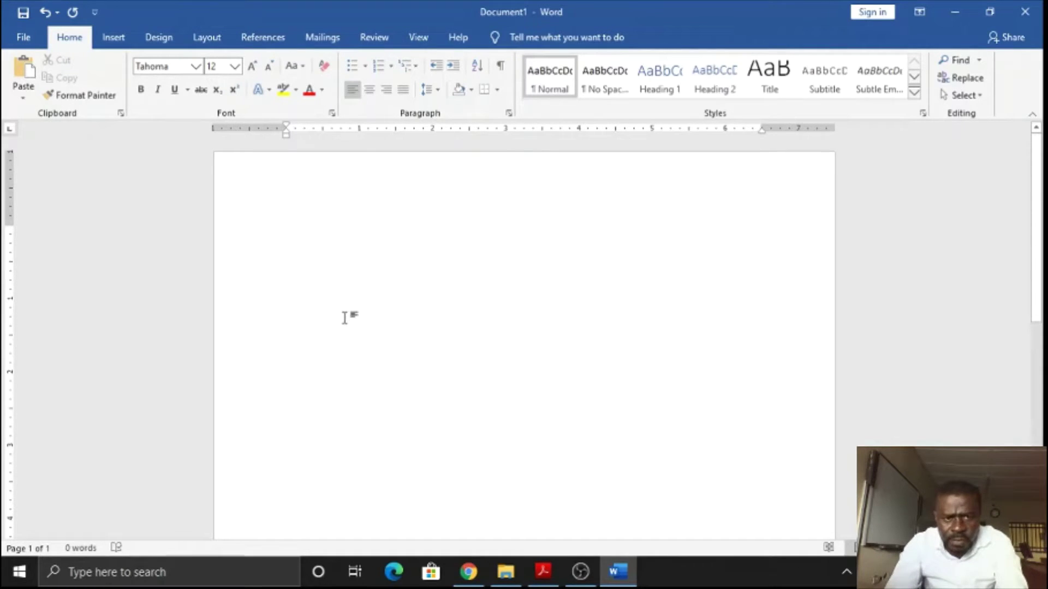
- Type the 'Elements of Data Processing' passage, checking its wording against the question paper PDF
{"action": "type", "text": "E"}
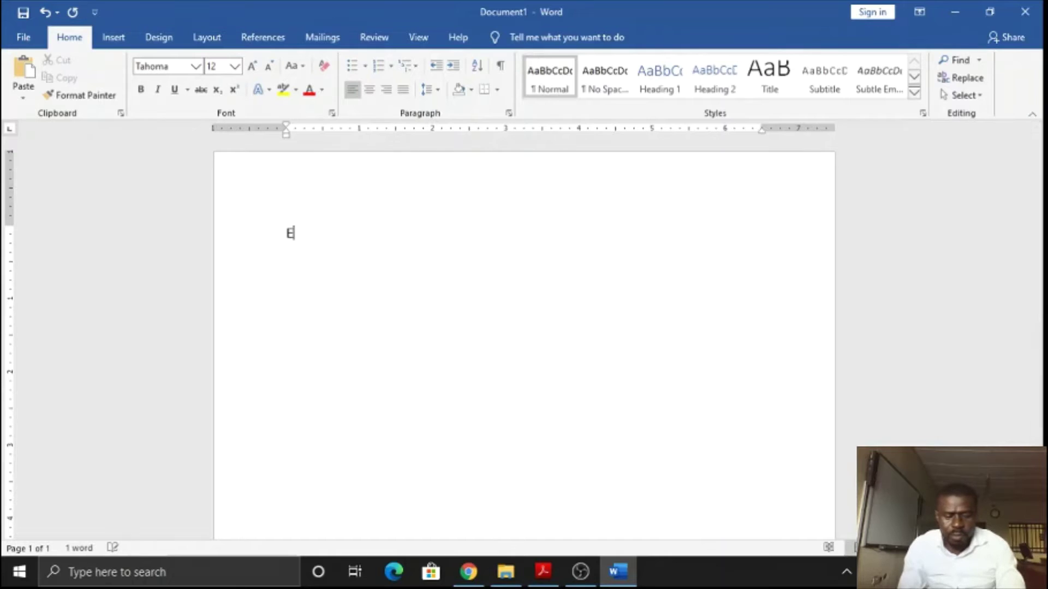
{"action": "type", "text": "lements"}
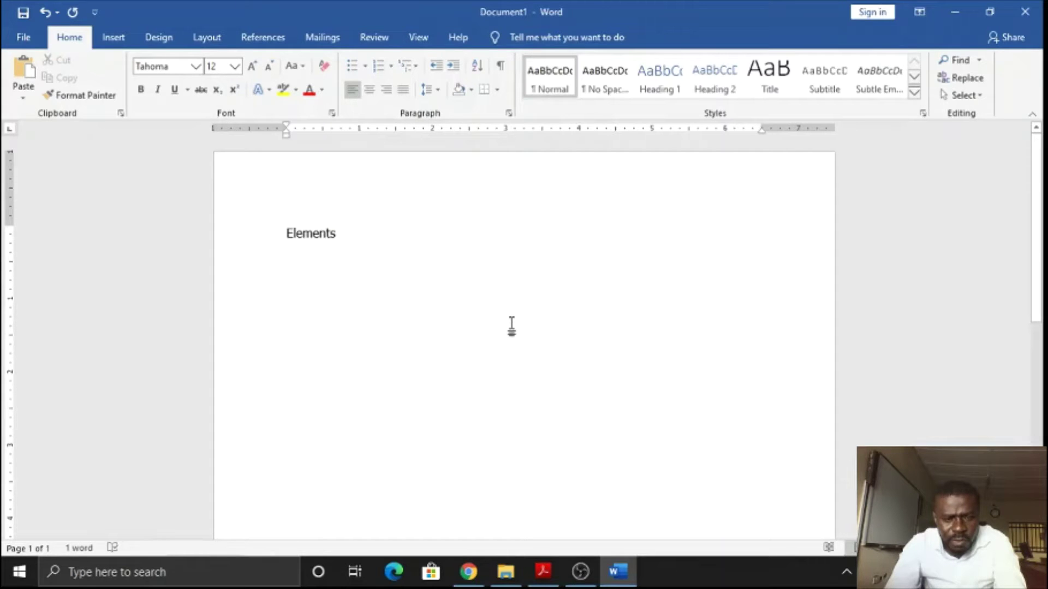
{"action": "left_click", "coordinate": [543, 572]}
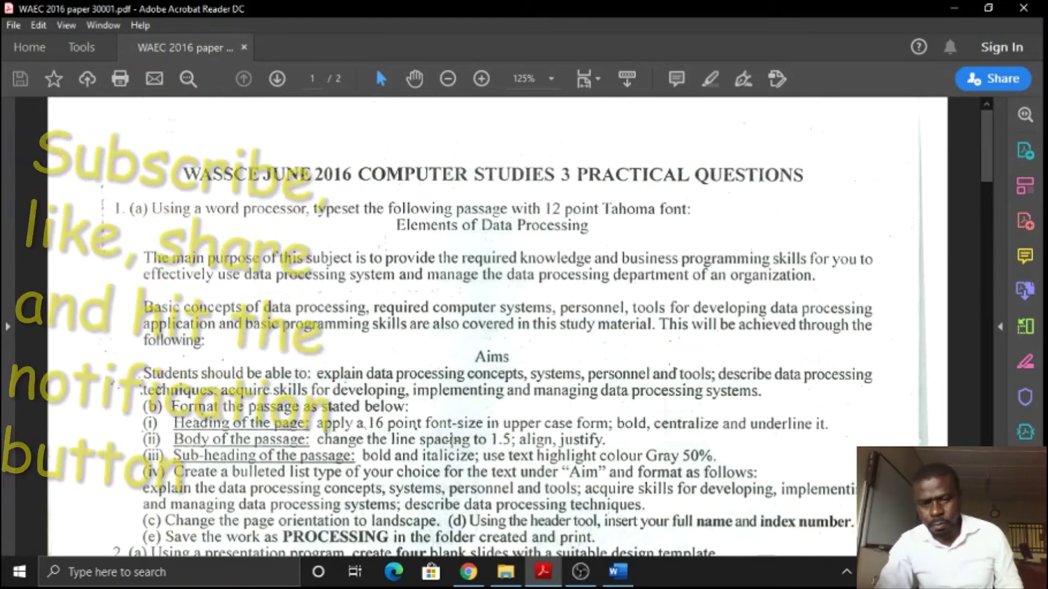
{"action": "left_click", "coordinate": [615, 571]}
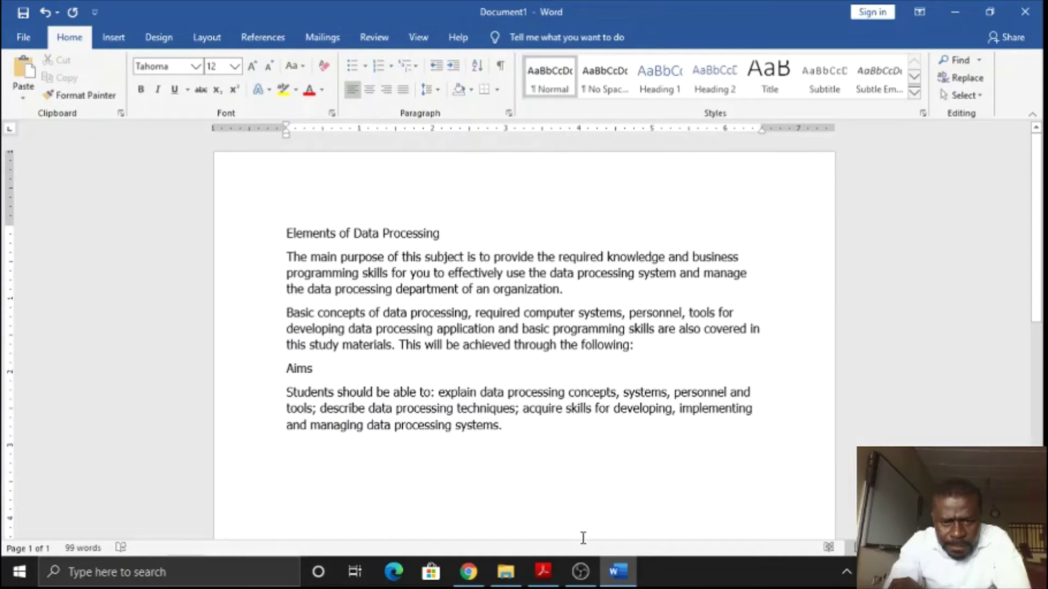
{"action": "left_click", "coordinate": [543, 572]}
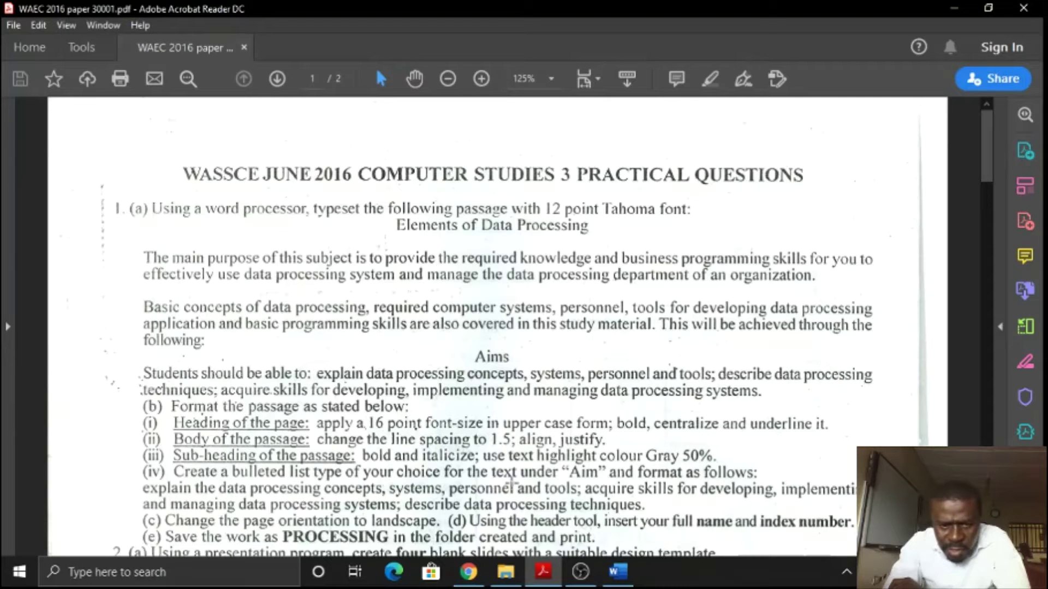
{"action": "left_click", "coordinate": [618, 573]}
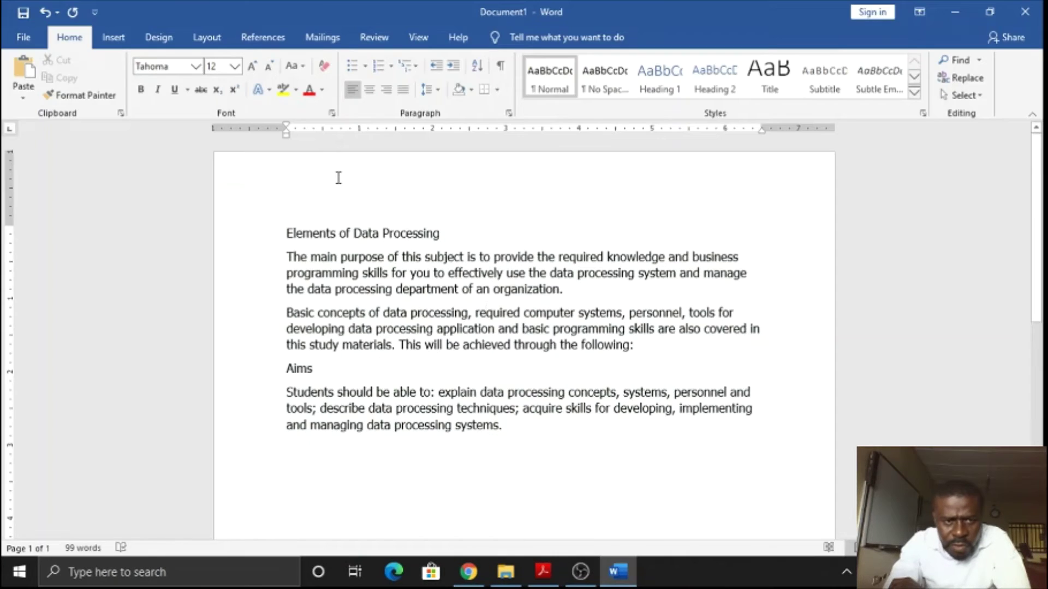
- Make the title 'Elements of Data Processing' 16 pt, centred, bold and underlined, then show the PDF
{"action": "left_click_drag", "start_coordinate": [284, 234], "coordinate": [445, 235]}
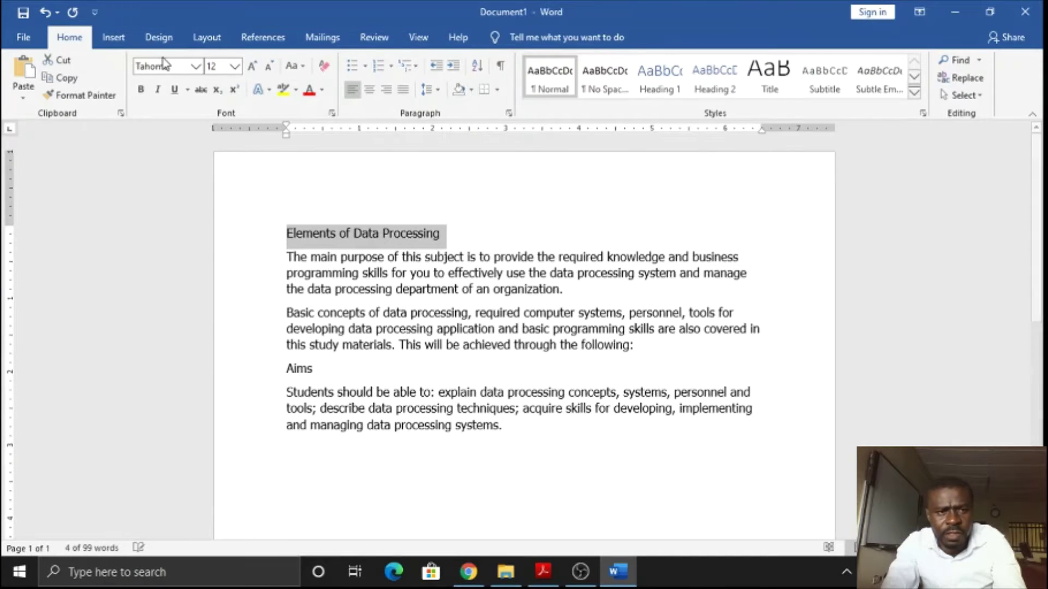
{"action": "left_click", "coordinate": [234, 66]}
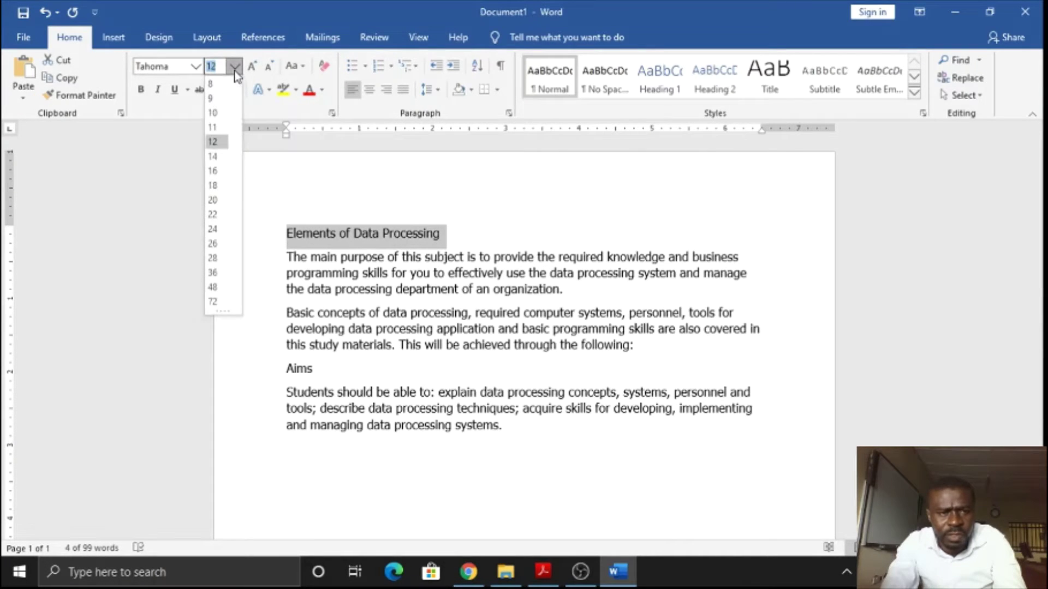
{"action": "left_click", "coordinate": [215, 174]}
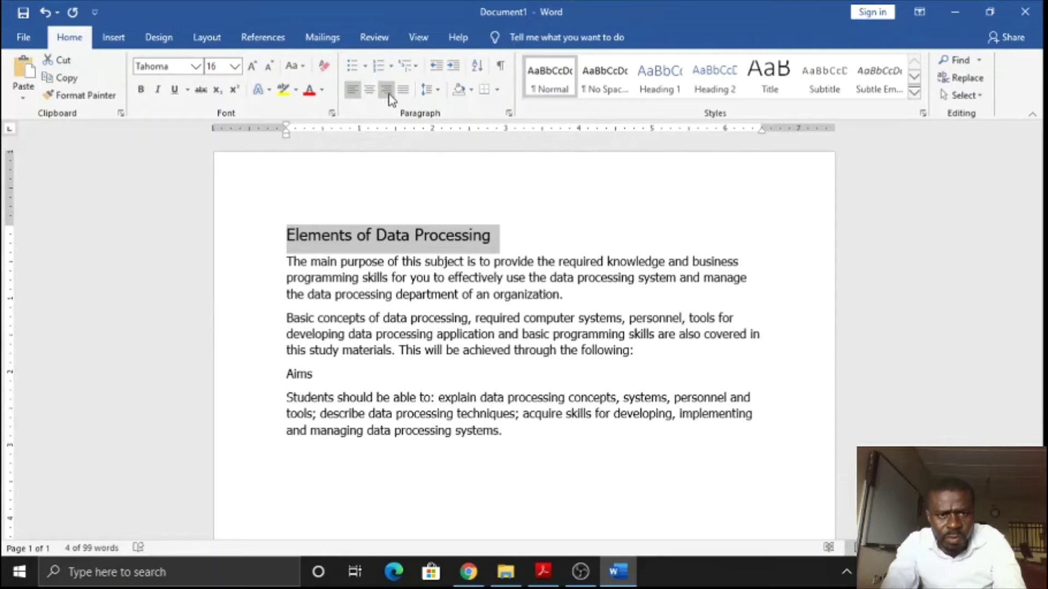
{"action": "left_click", "coordinate": [369, 90]}
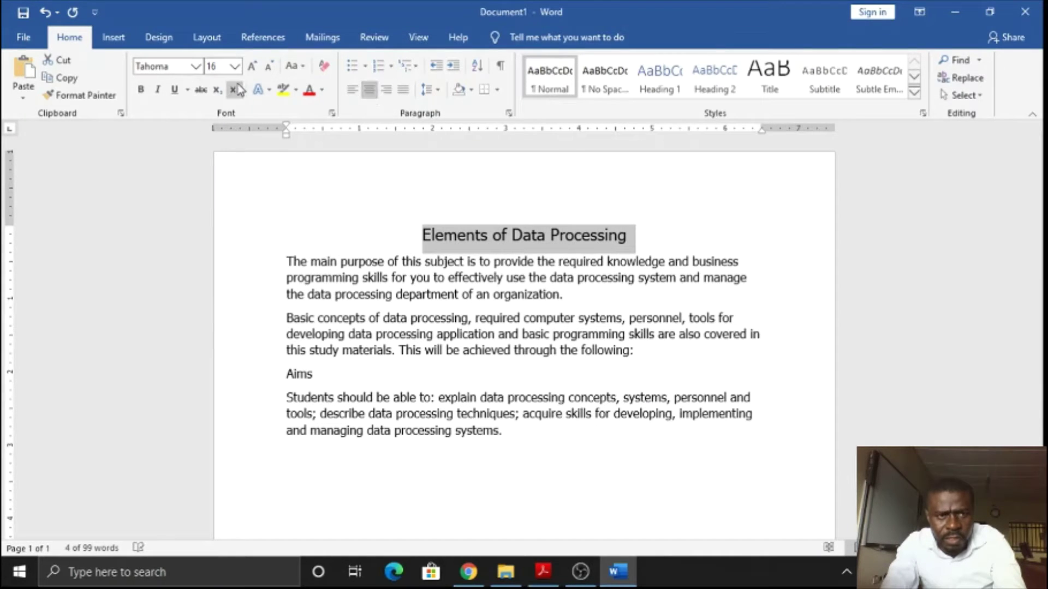
{"action": "left_click", "coordinate": [141, 89]}
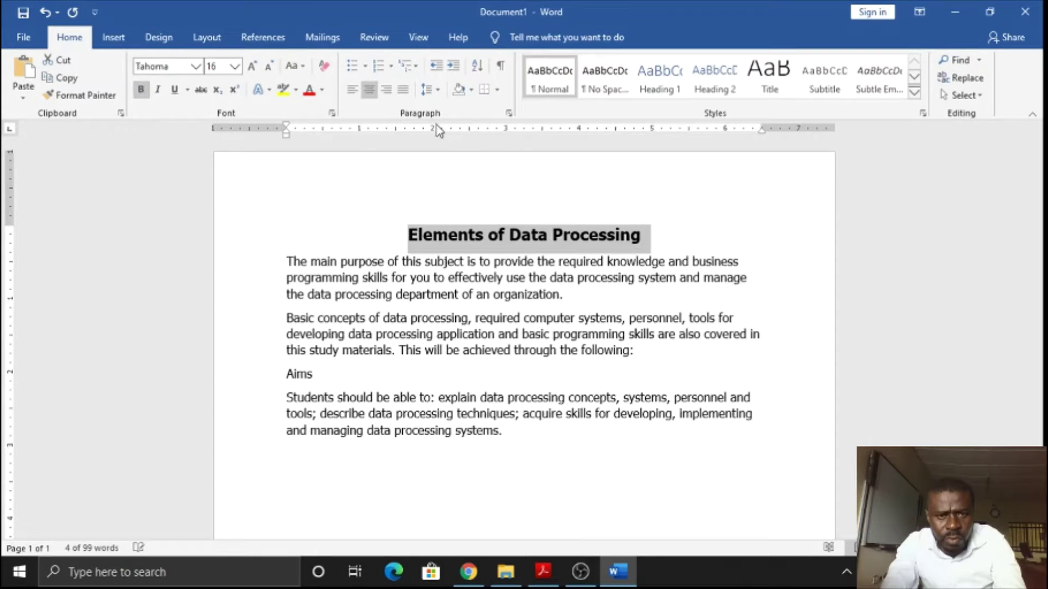
{"action": "left_click", "coordinate": [174, 89]}
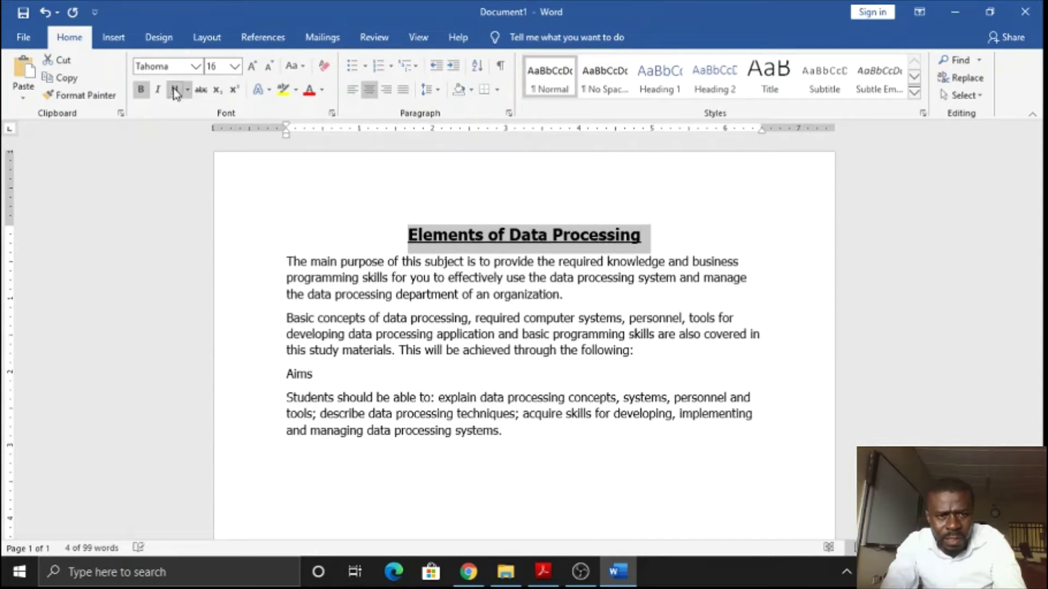
{"action": "left_click", "coordinate": [542, 571]}
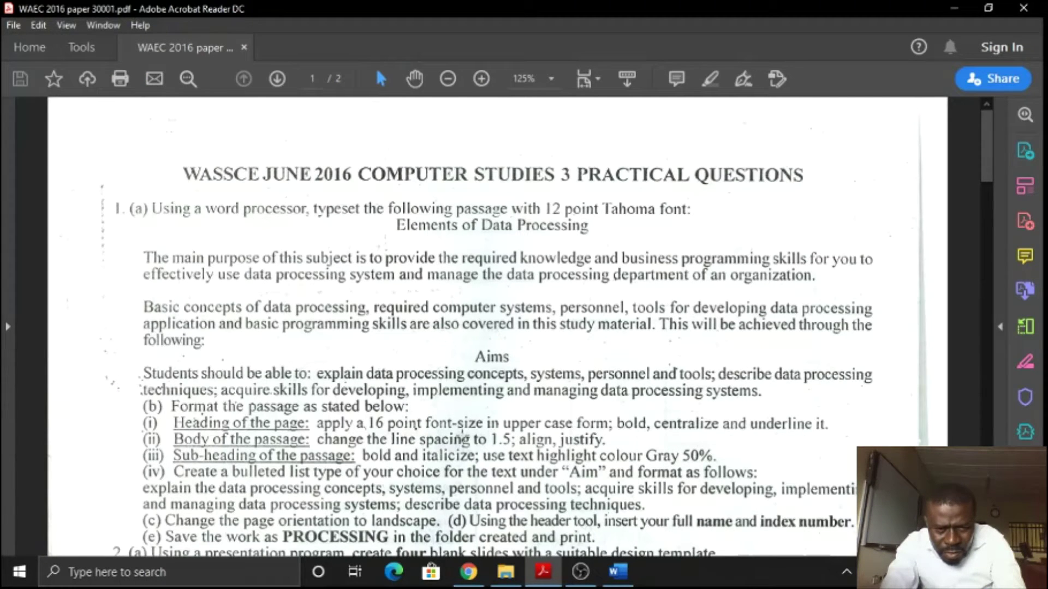
- Back in Word, cycle the heading with Shift+F3 to 'ELEMENTS OF DATA PROCESSING' and deselect it
{"action": "left_click", "coordinate": [616, 573]}
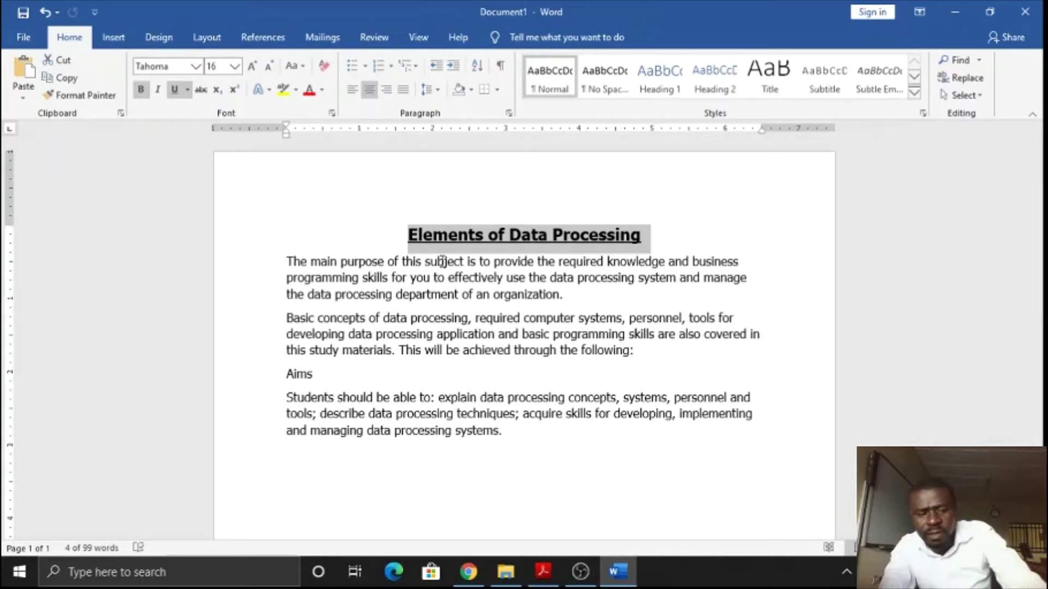
{"action": "key", "text": "shift+F3"}
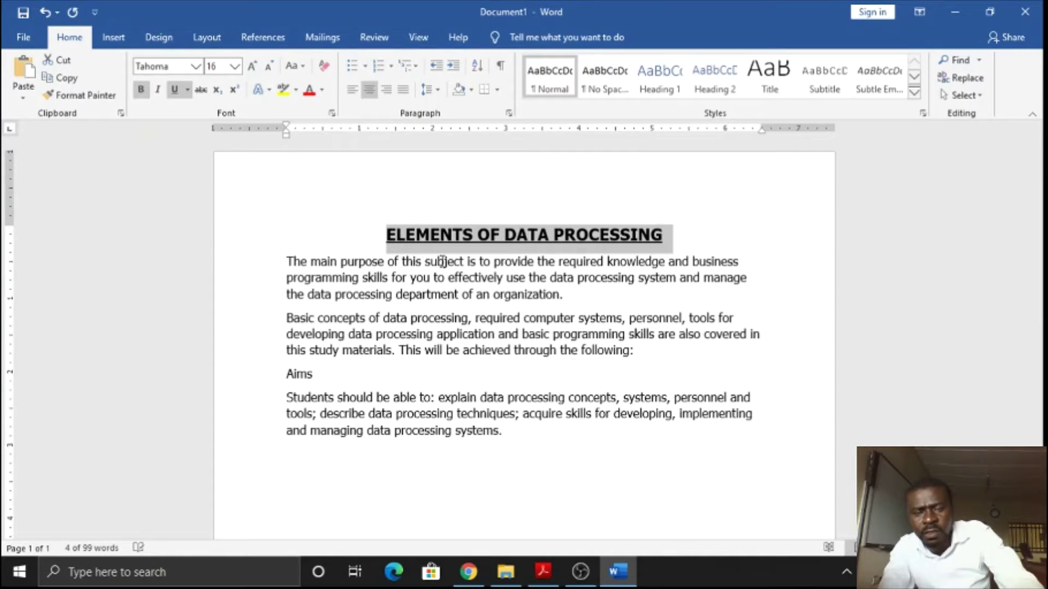
{"action": "key", "text": "shift+F3"}
{"action": "key", "text": "shift+F3"}
{"action": "key", "text": "shift+F3"}
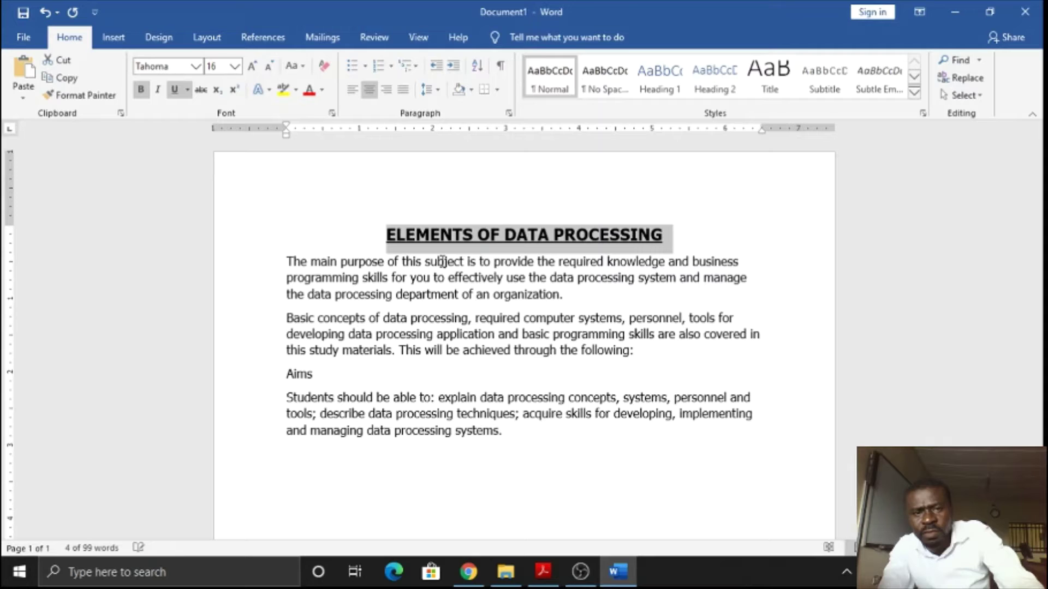
{"action": "key", "text": "shift+F3"}
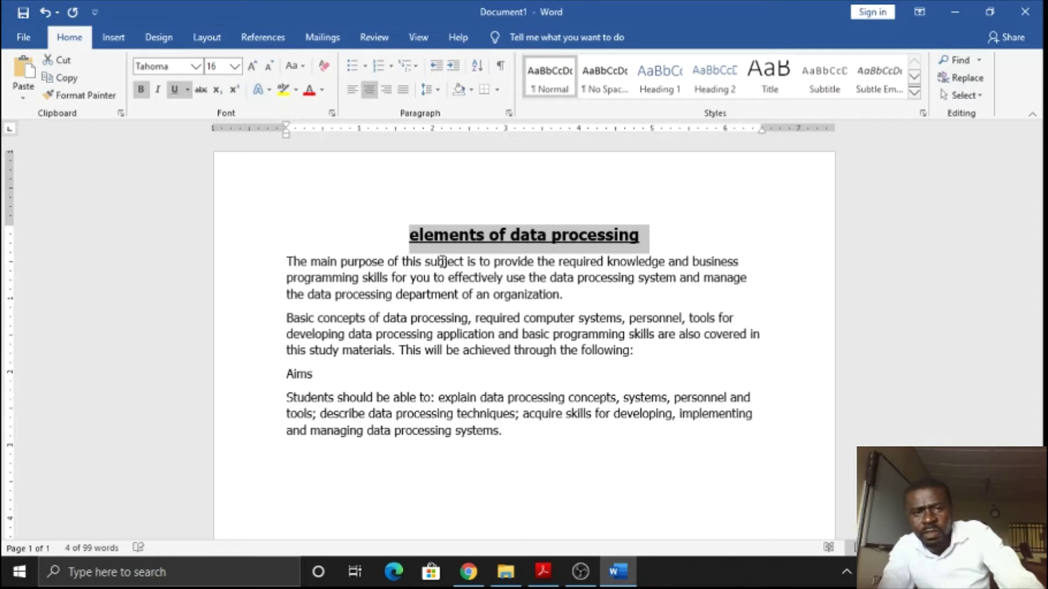
{"action": "key", "text": "shift+F3"}
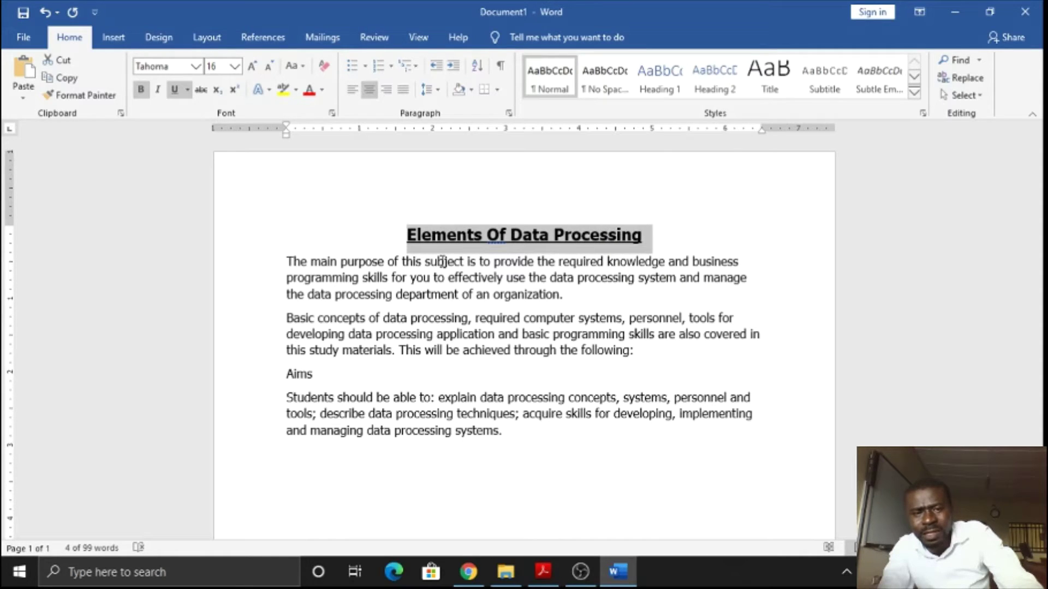
{"action": "key", "text": "shift+F3"}
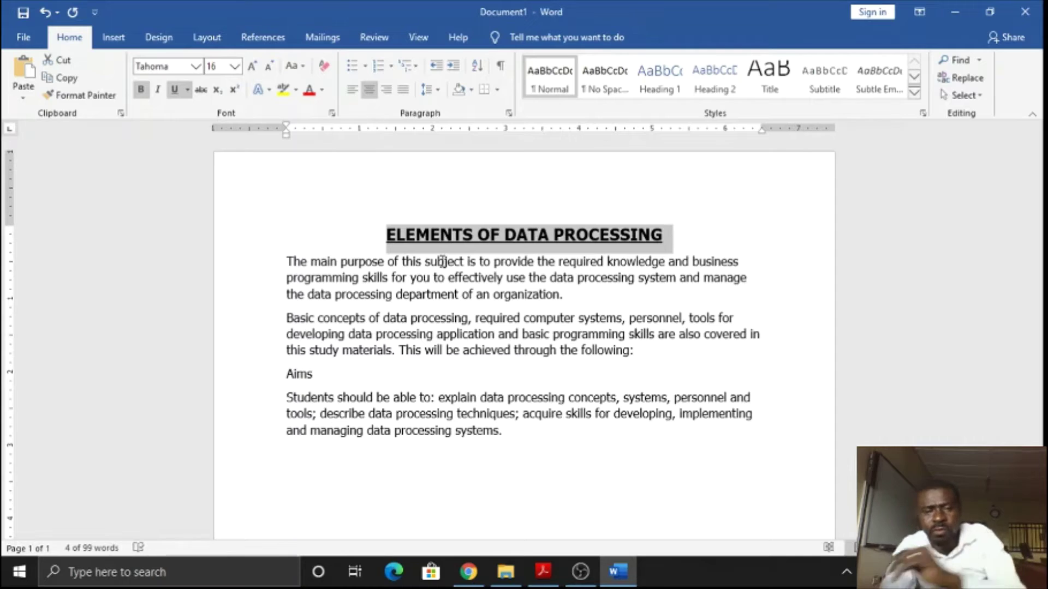
{"action": "left_click", "coordinate": [361, 375]}
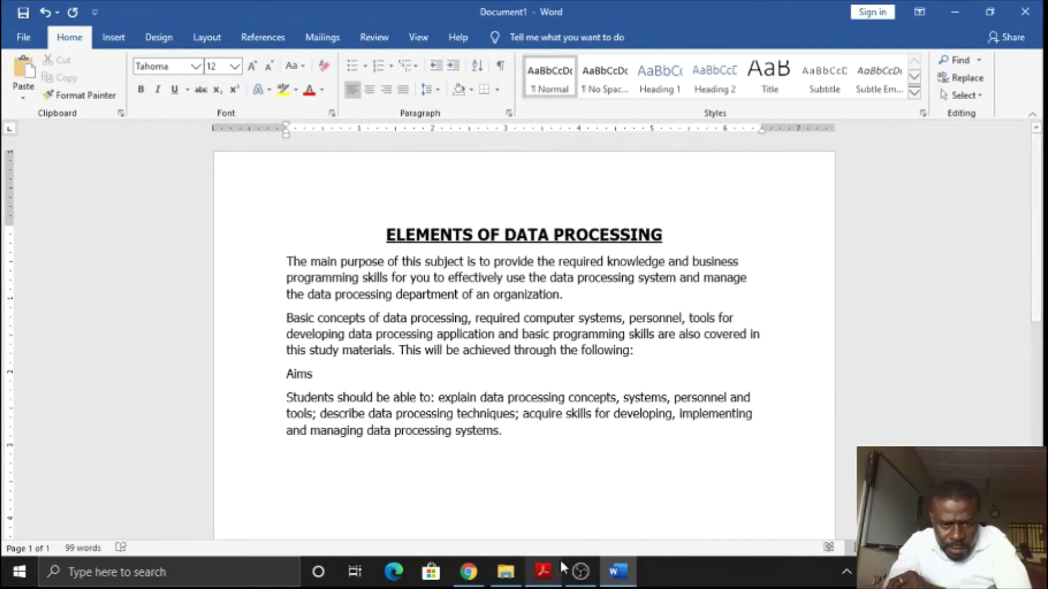
{"action": "left_click", "coordinate": [543, 571]}
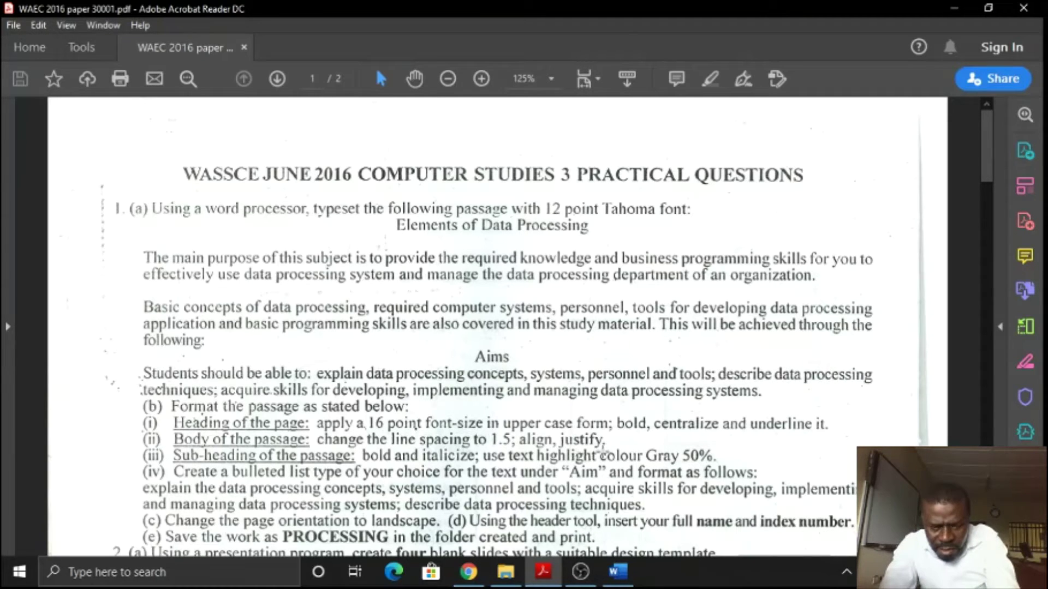
{"action": "left_click", "coordinate": [617, 573]}
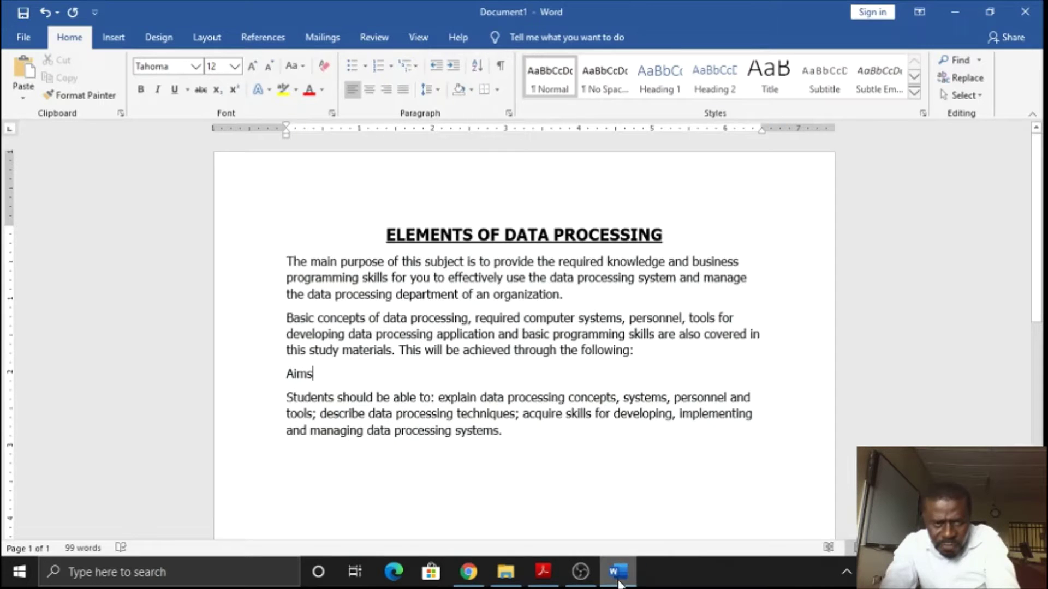
- Justify the body paragraphs with 1.5 line spacing, then bring the exam PDF forward
{"action": "left_click_drag", "start_coordinate": [286, 262], "coordinate": [507, 431]}
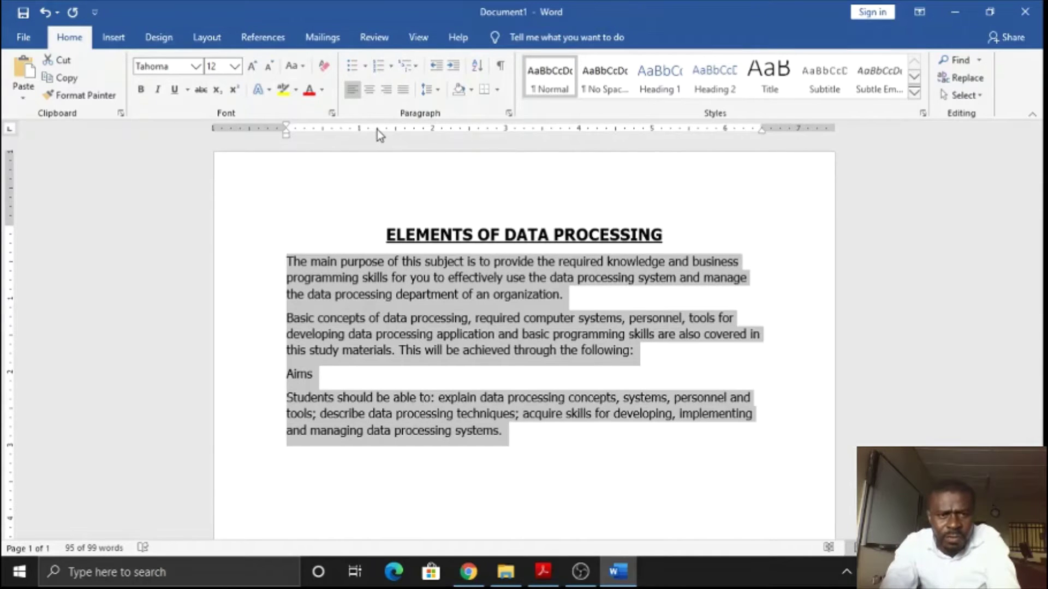
{"action": "left_click", "coordinate": [403, 91]}
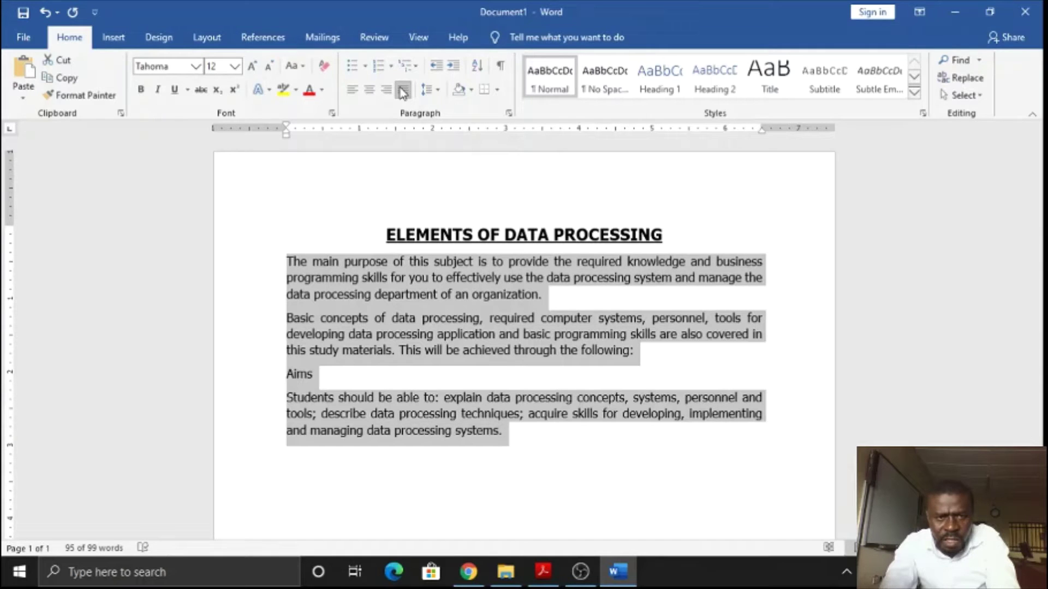
{"action": "left_click", "coordinate": [437, 98]}
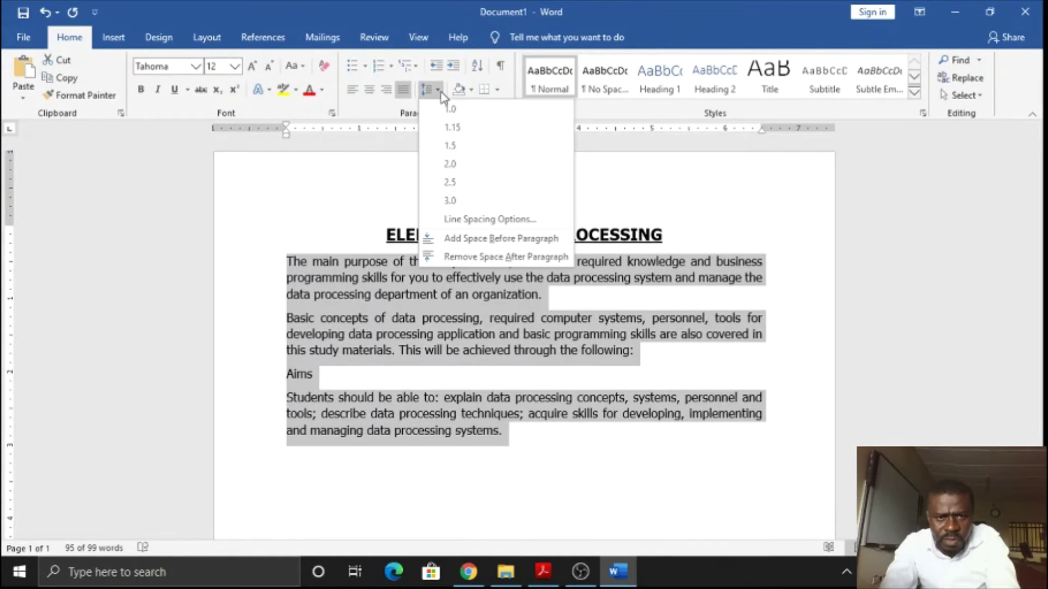
{"action": "left_click", "coordinate": [451, 147]}
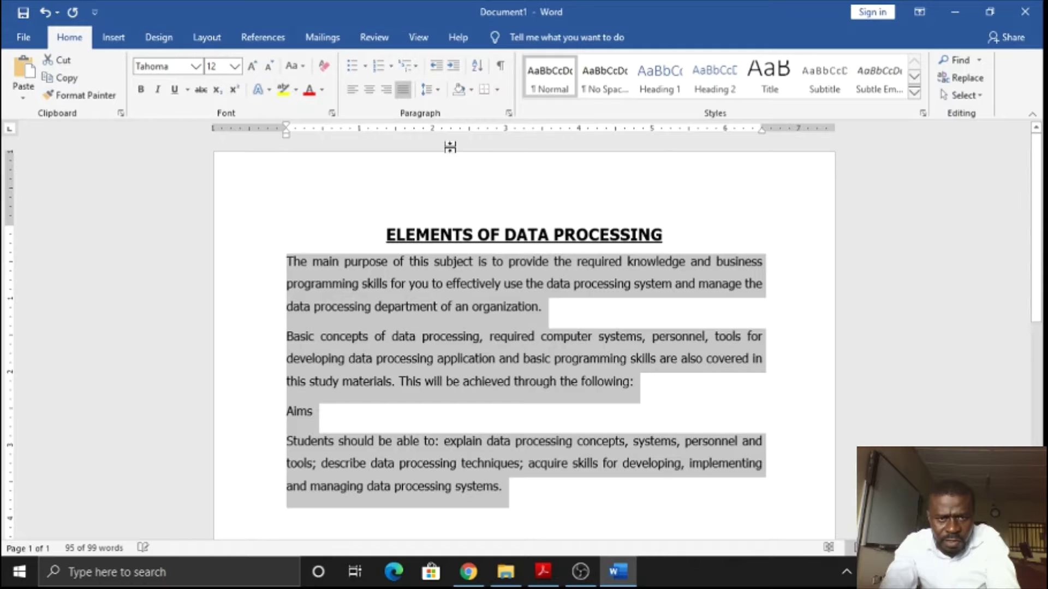
{"action": "left_click", "coordinate": [543, 571]}
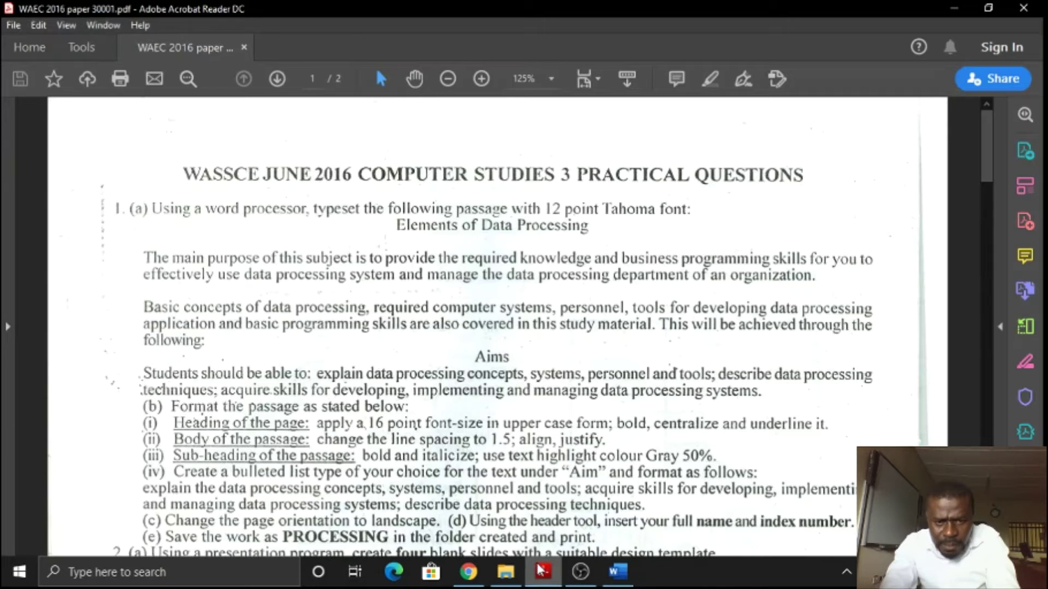
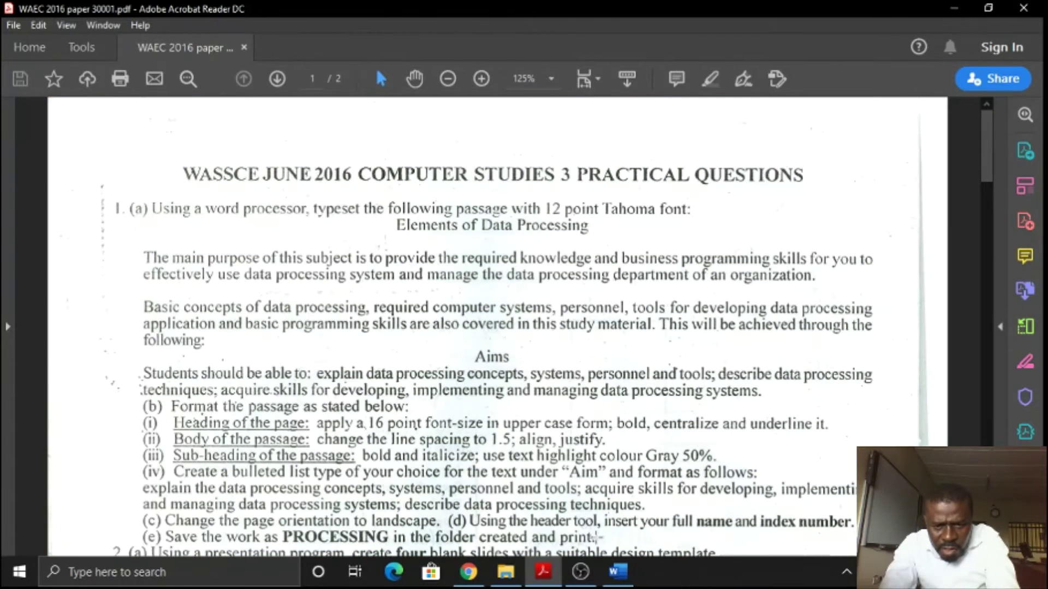
- Highlight the Aims subheading in Gray-50%, then return to the question paper
{"action": "left_click", "coordinate": [617, 572]}
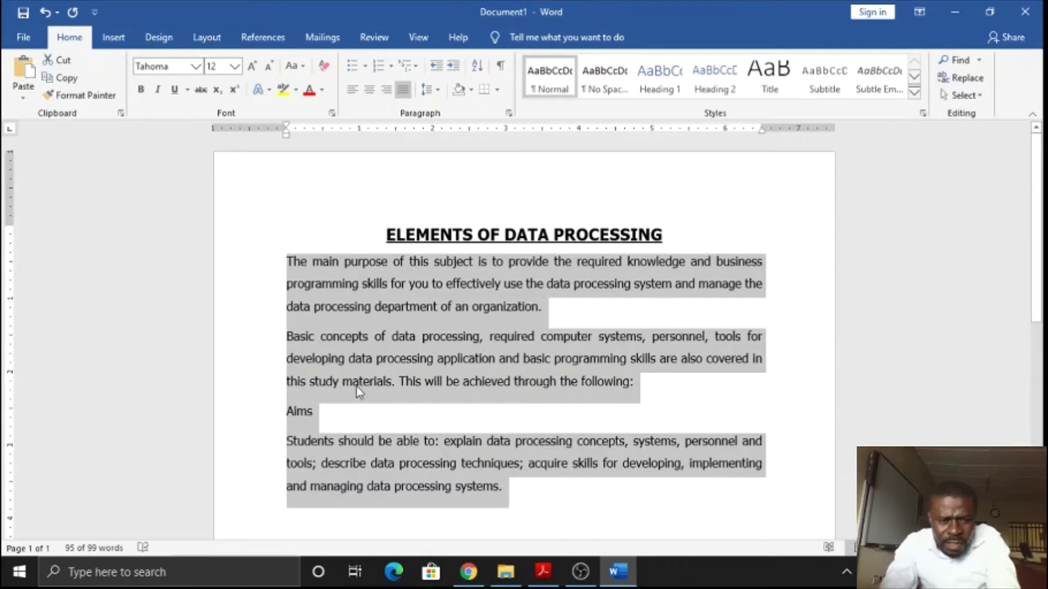
{"action": "left_click", "coordinate": [315, 409]}
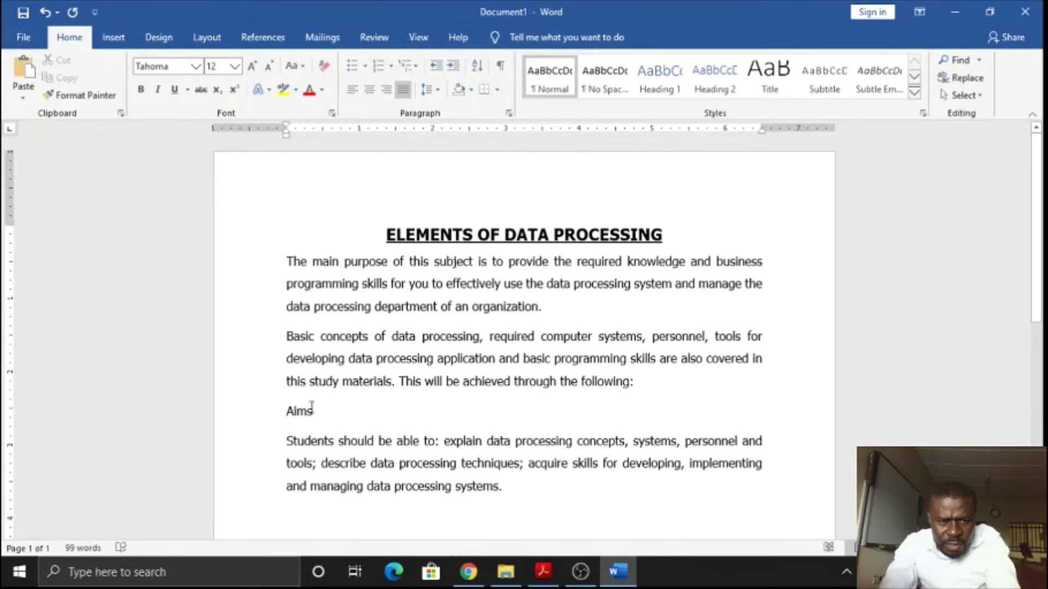
{"action": "left_click_drag", "start_coordinate": [312, 408], "coordinate": [288, 409]}
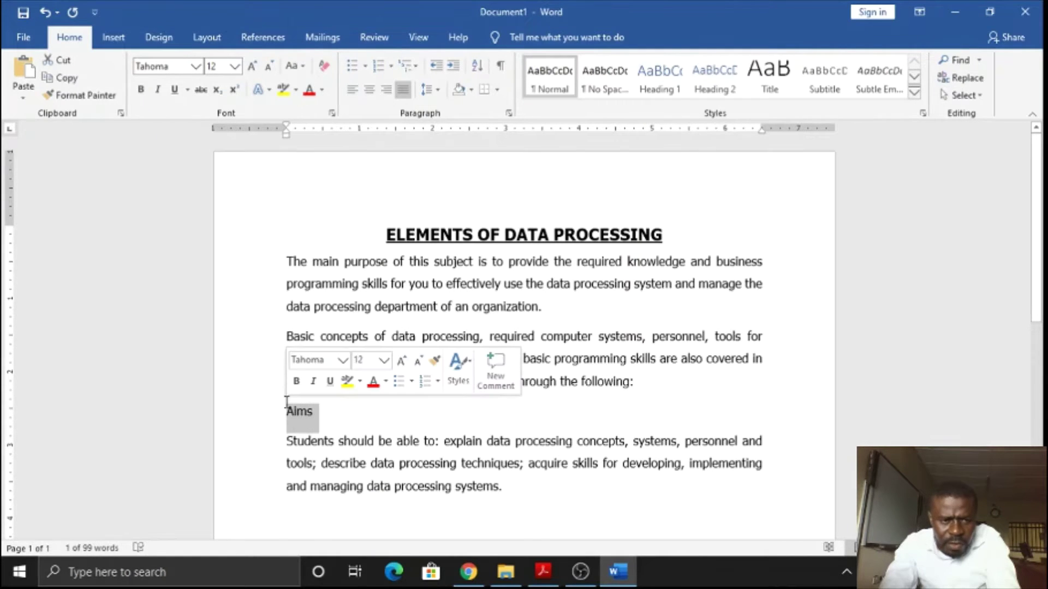
{"action": "left_click", "coordinate": [295, 91]}
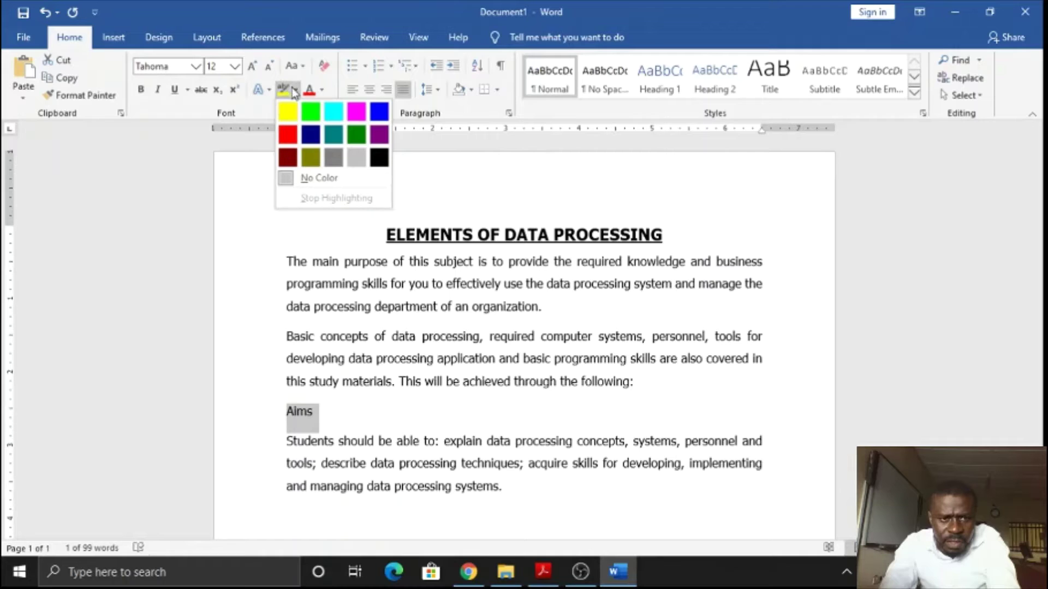
{"action": "left_click", "coordinate": [349, 243]}
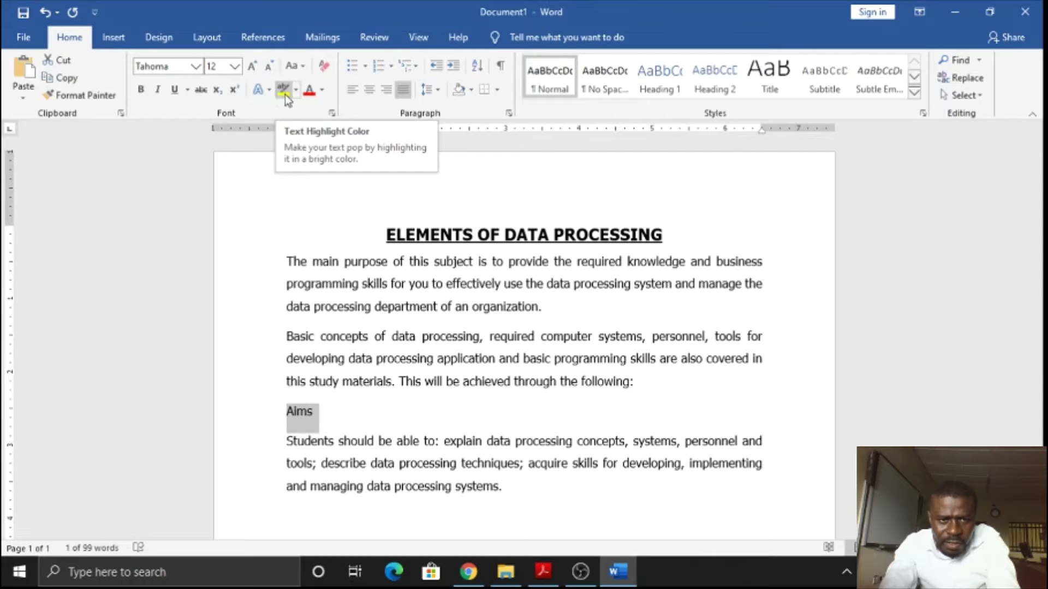
{"action": "left_click", "coordinate": [295, 93]}
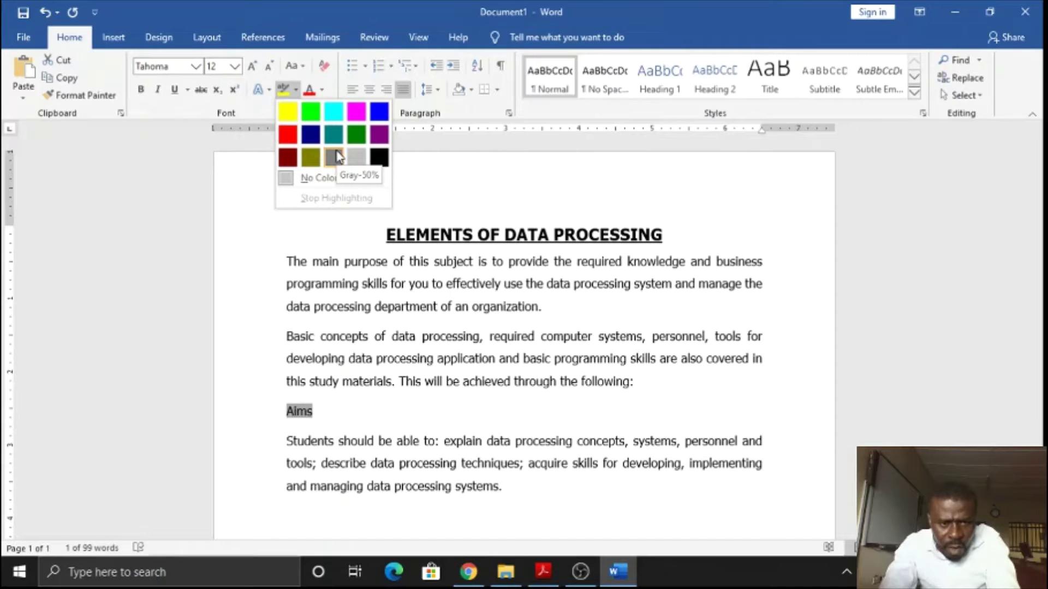
{"action": "left_click", "coordinate": [337, 157]}
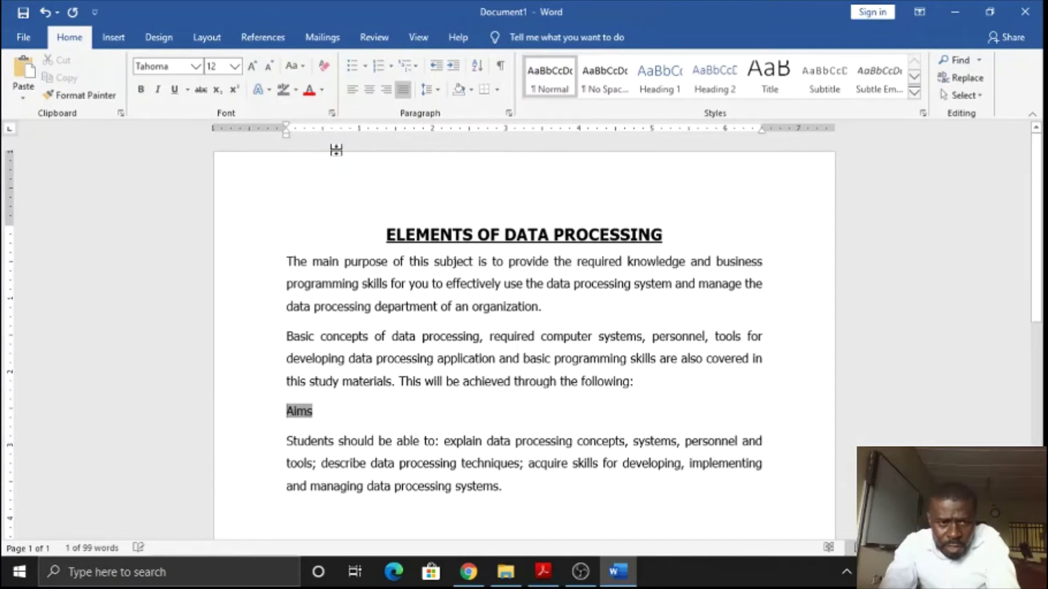
{"action": "key", "text": "Left"}
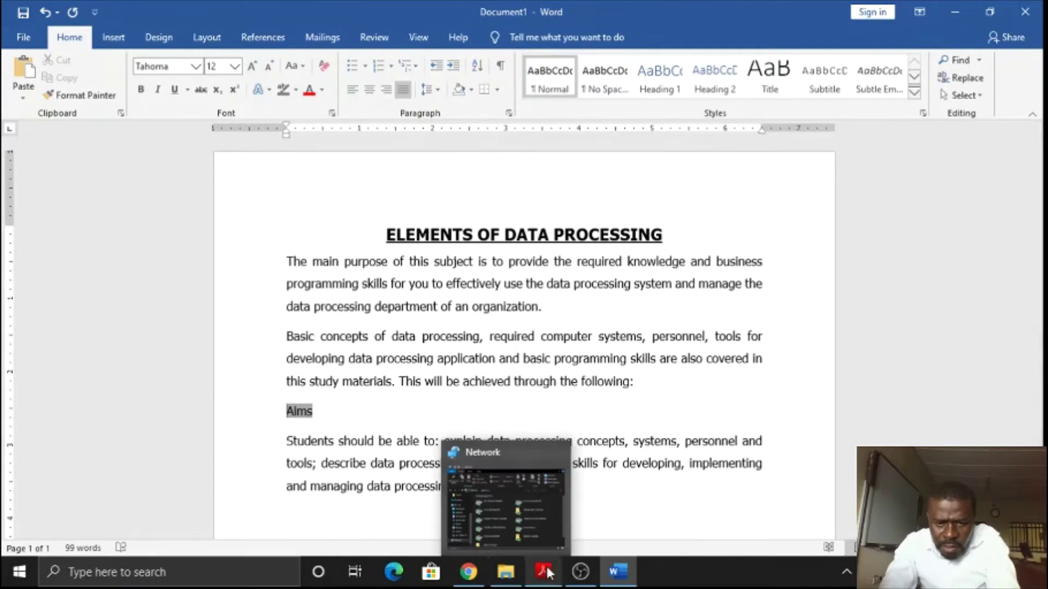
{"action": "left_click", "coordinate": [557, 573]}
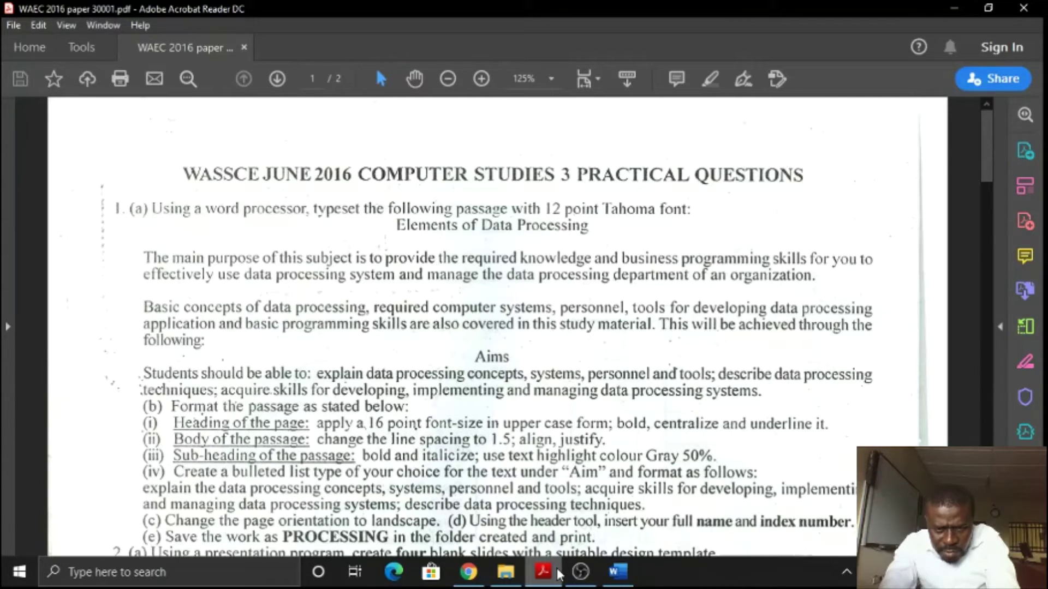
- Make the highlighted Aims subheading bold and italic, then check the question paper
{"action": "left_click", "coordinate": [617, 571]}
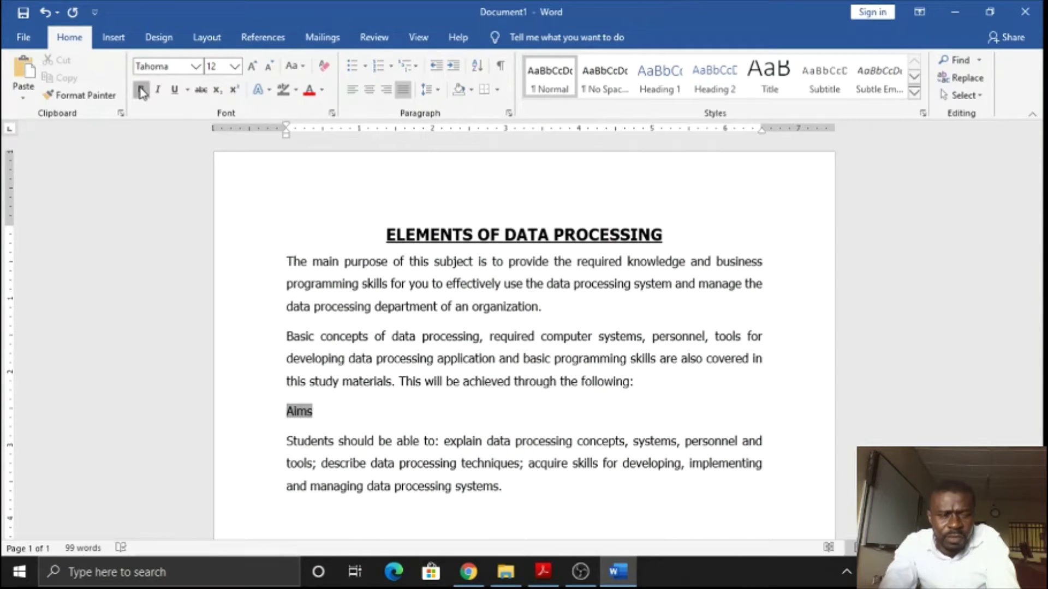
{"action": "left_click", "coordinate": [142, 91]}
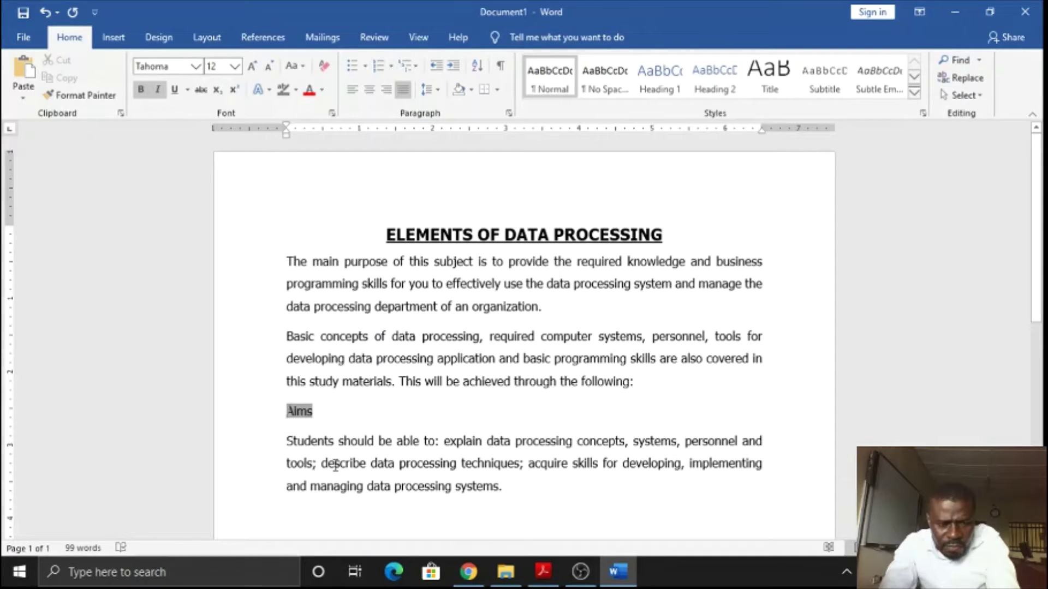
{"action": "left_click", "coordinate": [543, 572]}
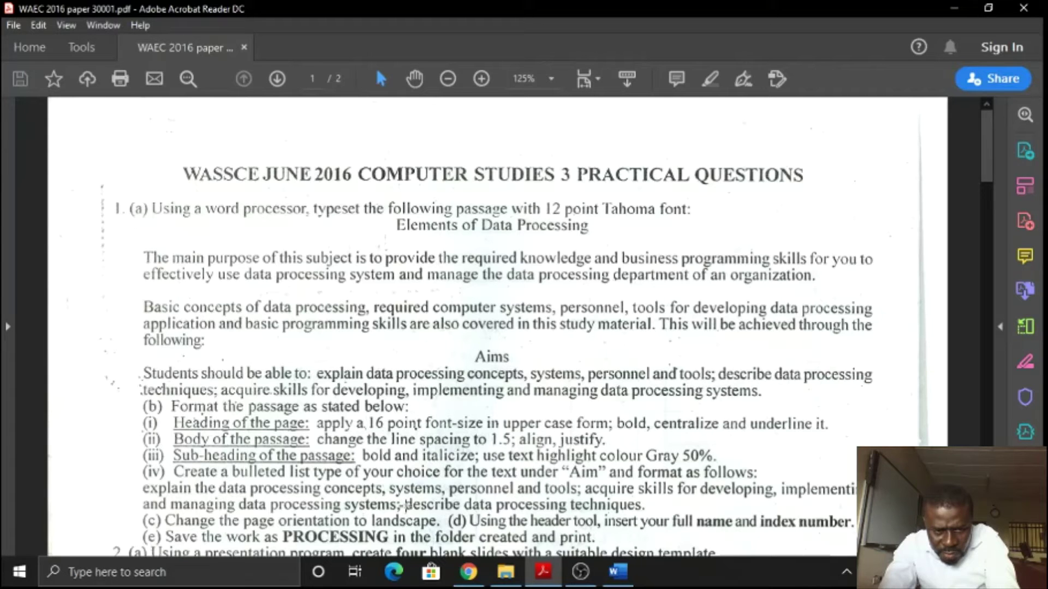
- Split the explain, describe and acquire aims into separate paragraphs
{"action": "left_click", "coordinate": [610, 571]}
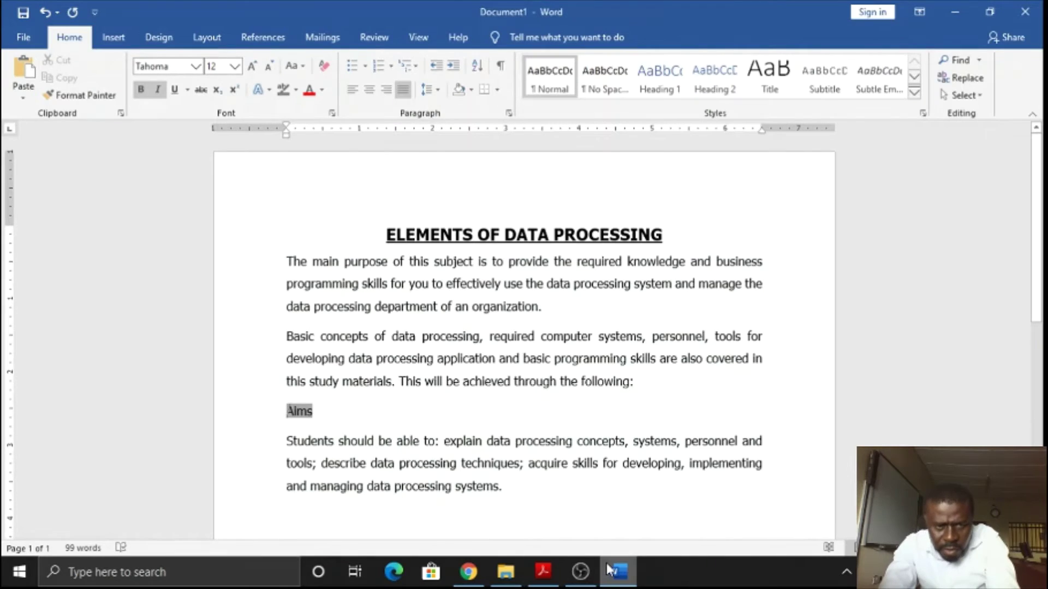
{"action": "left_click", "coordinate": [443, 441]}
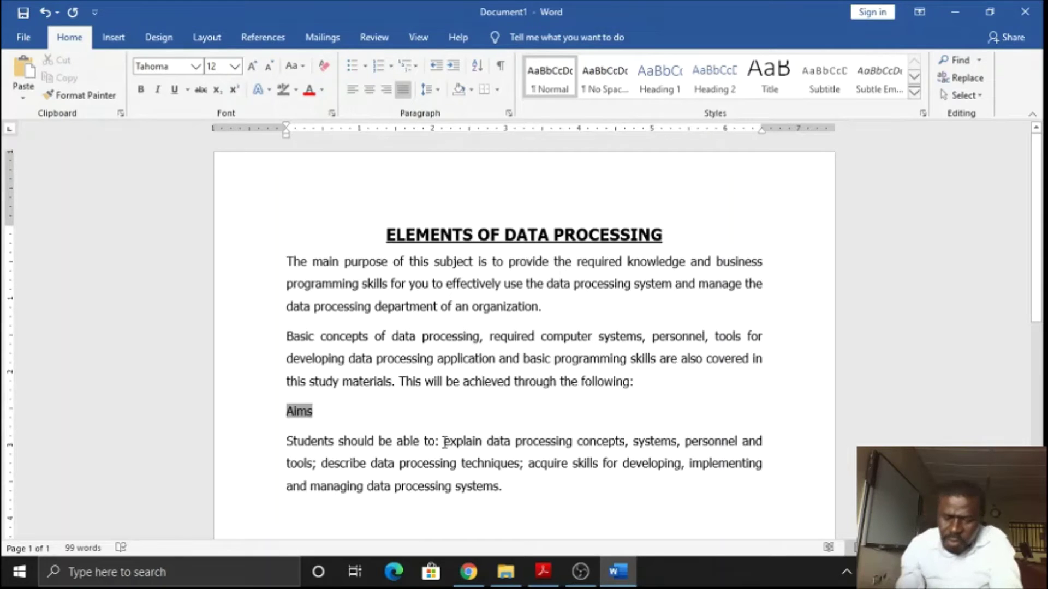
{"action": "key", "text": "Return"}
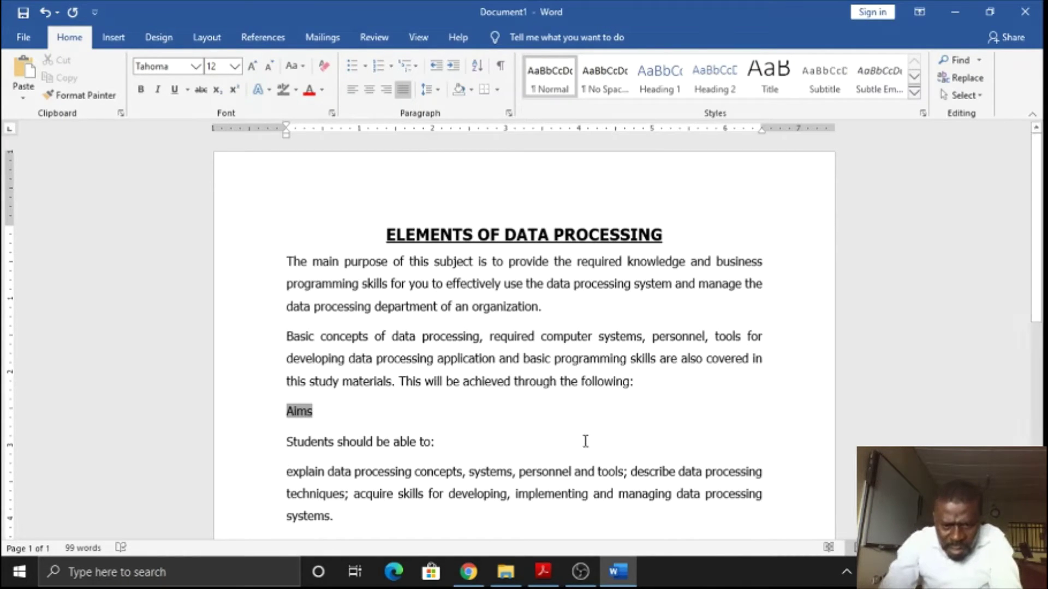
{"action": "left_click", "coordinate": [632, 471]}
{"action": "key", "text": "Return"}
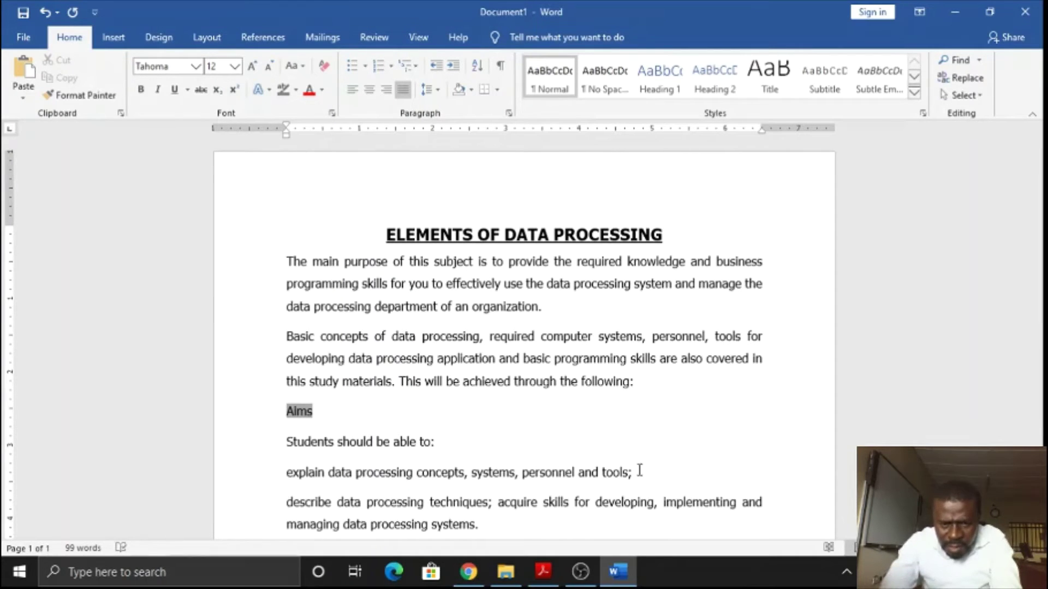
{"action": "left_click", "coordinate": [499, 501]}
{"action": "key", "text": "Return"}
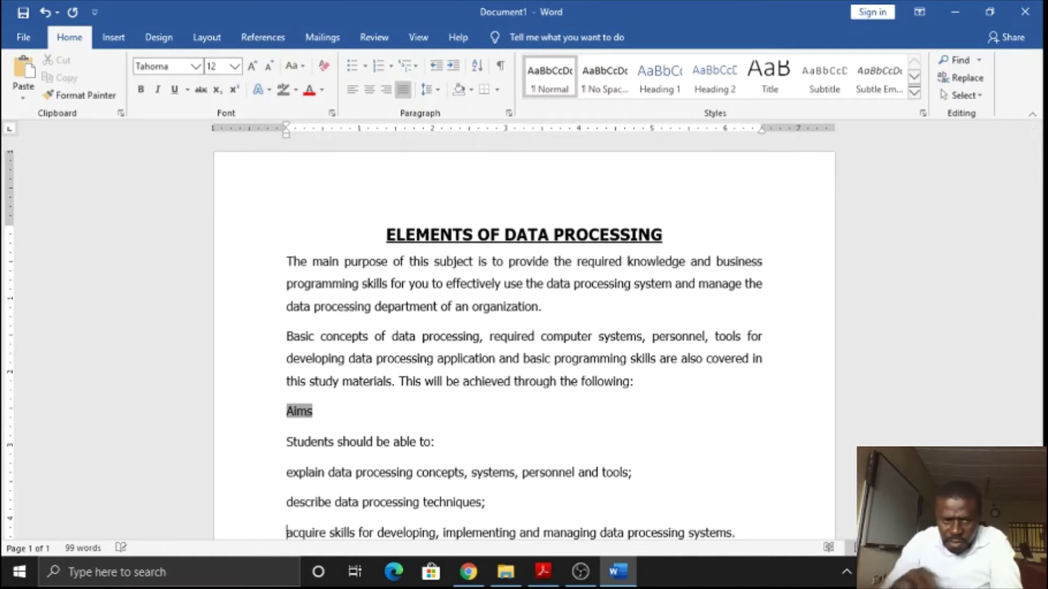
{"action": "left_click", "coordinate": [543, 572]}
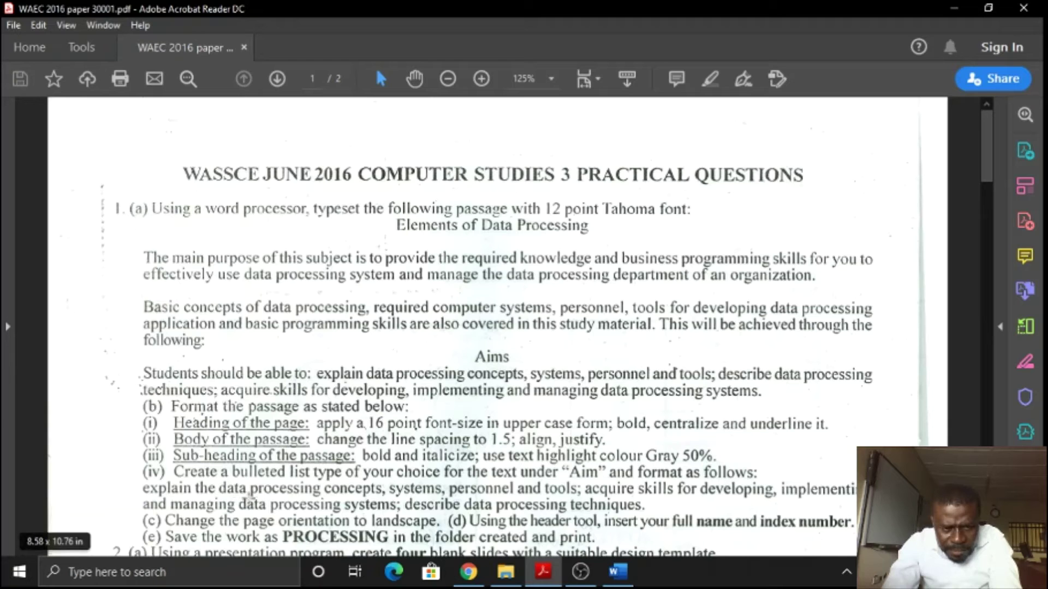
- Turn the three aim statements into a diamond-bulleted list
{"action": "left_click", "coordinate": [618, 571]}
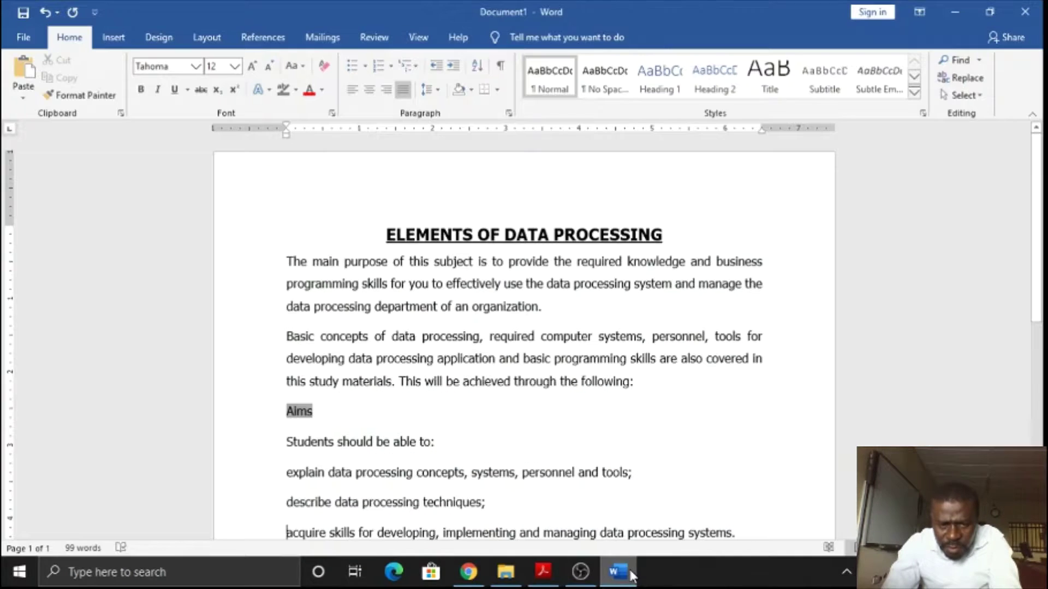
{"action": "scroll", "coordinate": [1042, 284], "scroll_direction": "down", "scroll_amount": 3}
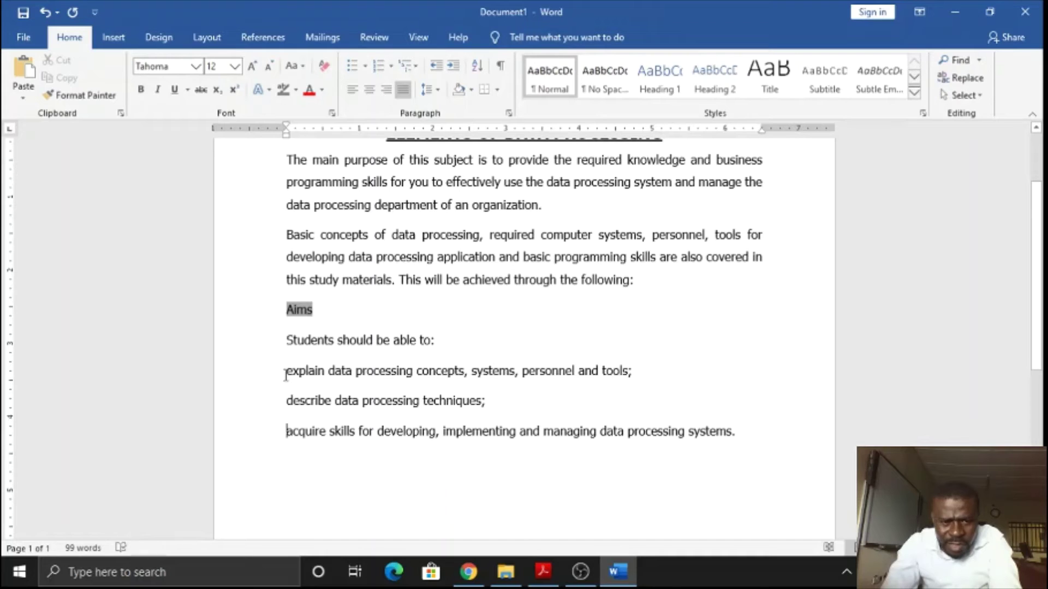
{"action": "left_click_drag", "start_coordinate": [285, 371], "coordinate": [740, 429]}
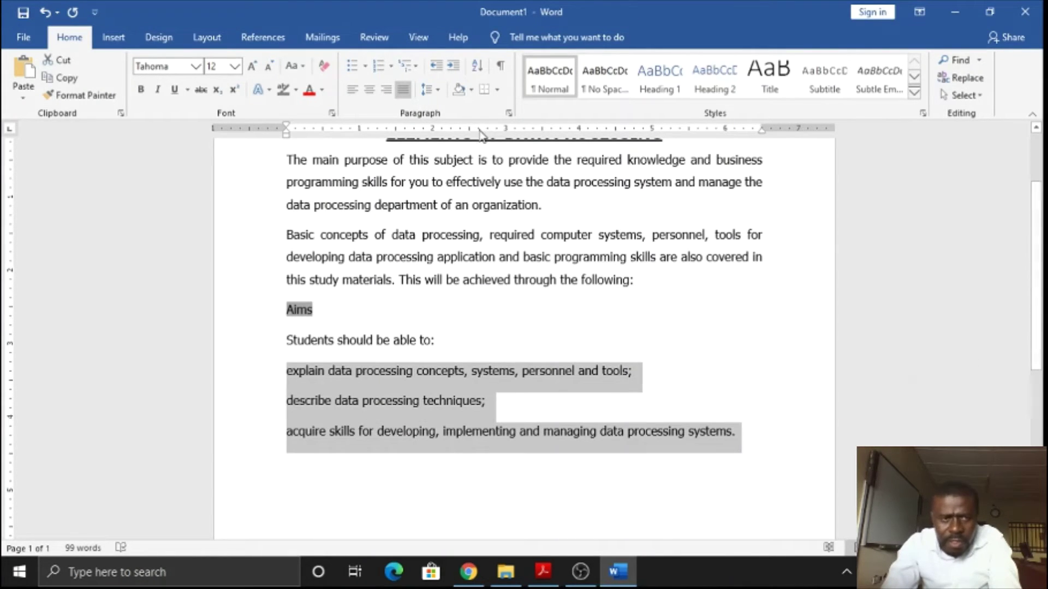
{"action": "left_click", "coordinate": [365, 68]}
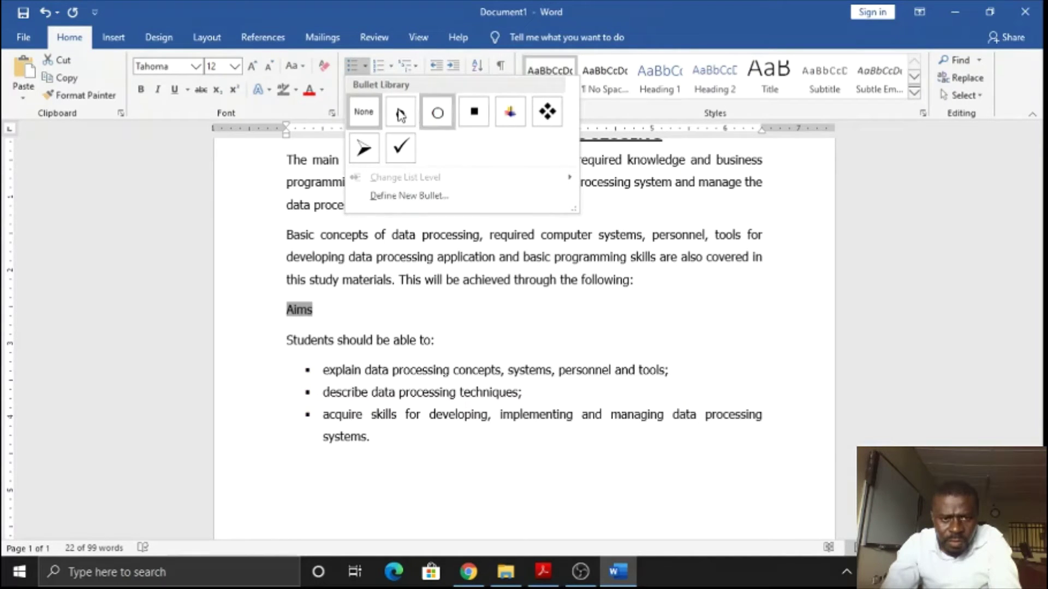
{"action": "left_click", "coordinate": [547, 112]}
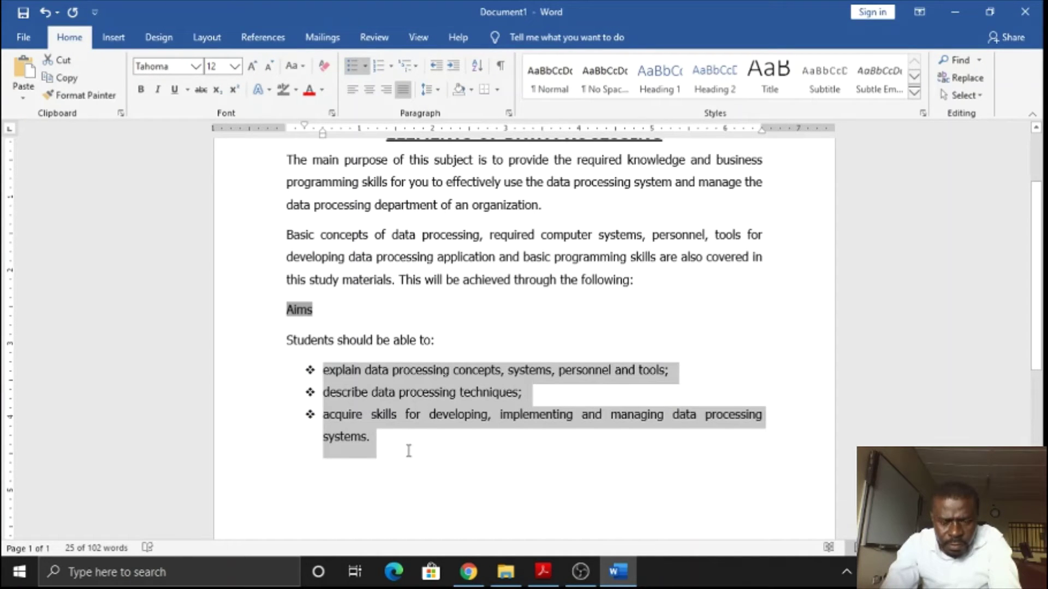
{"action": "left_click", "coordinate": [549, 572]}
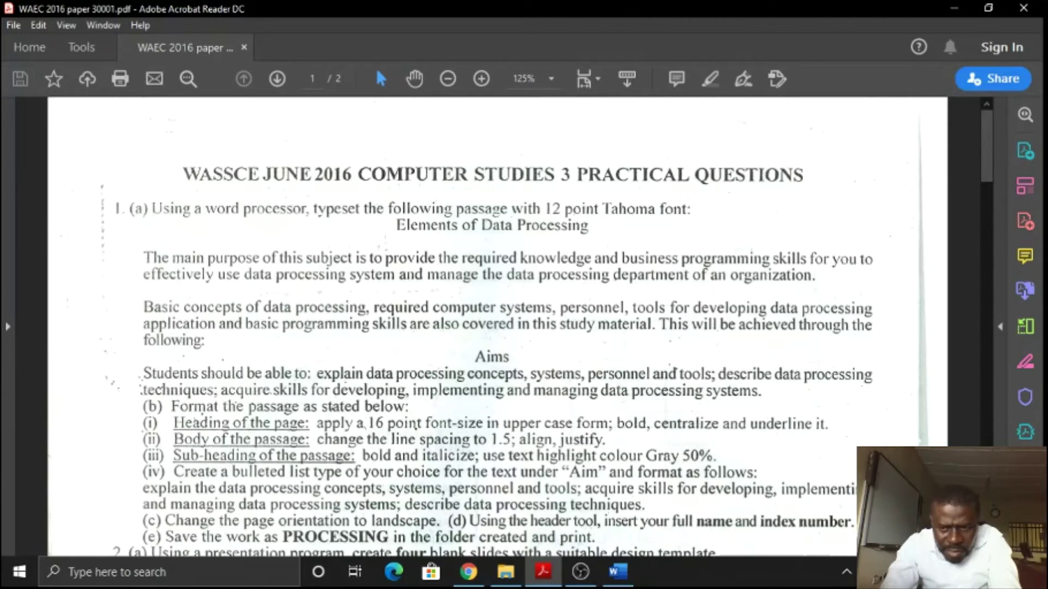
- Change the ELEMENTS OF DATA PROCESSING page to landscape orientation
{"action": "scroll", "coordinate": [491, 328], "scroll_direction": "down", "scroll_amount": 3}
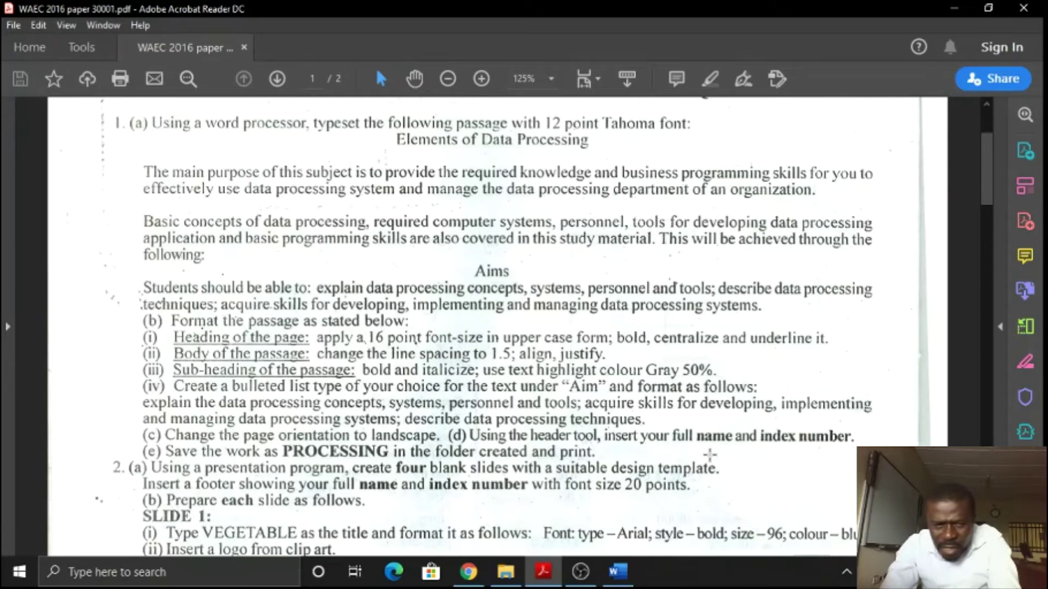
{"action": "left_click", "coordinate": [620, 572]}
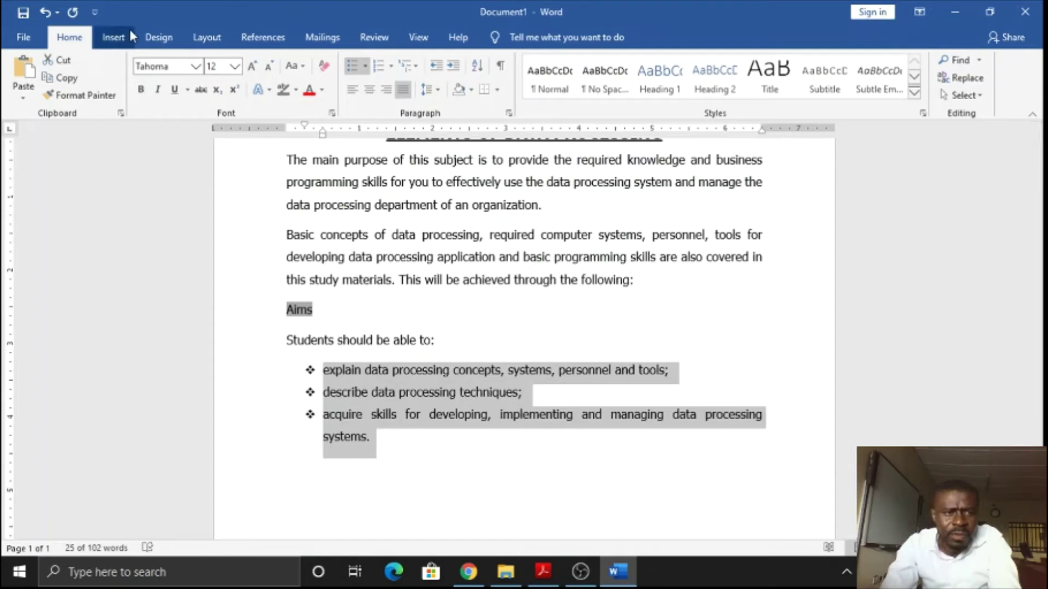
{"action": "left_click", "coordinate": [199, 37]}
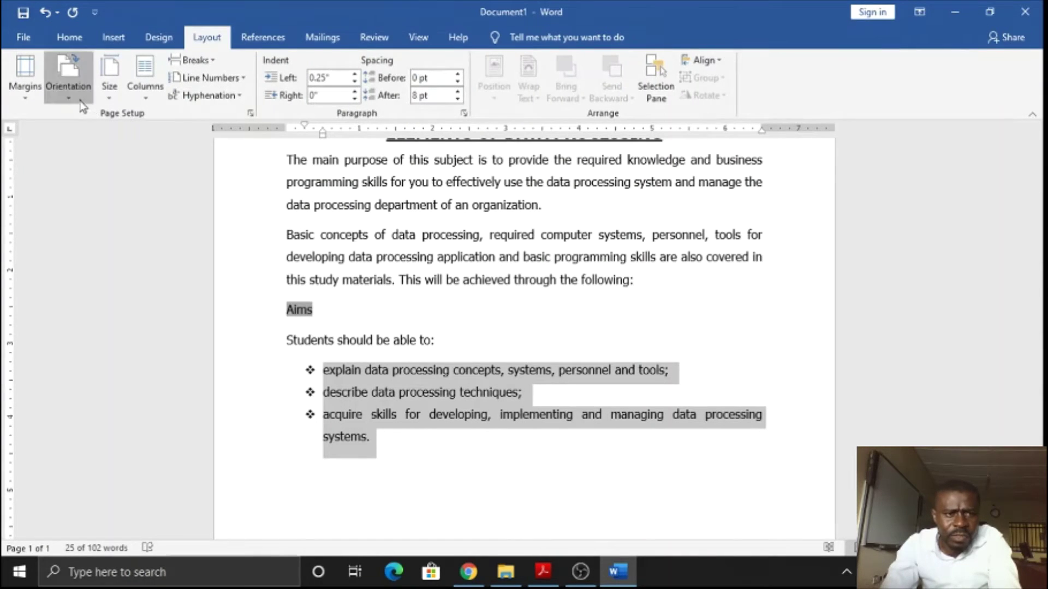
{"action": "left_click", "coordinate": [68, 81]}
{"action": "left_click", "coordinate": [75, 156]}
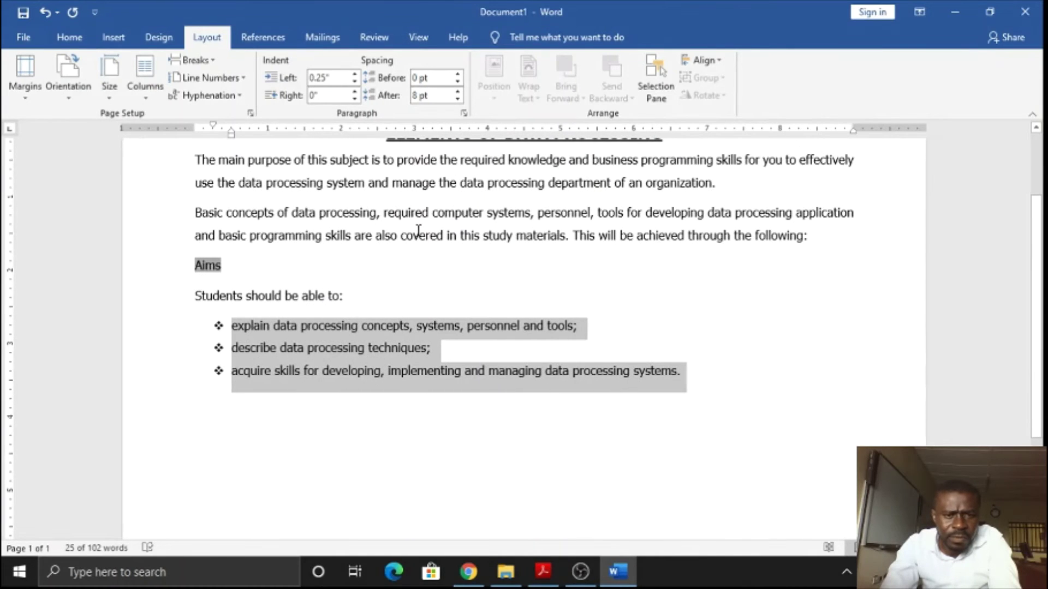
{"action": "left_click", "coordinate": [347, 245]}
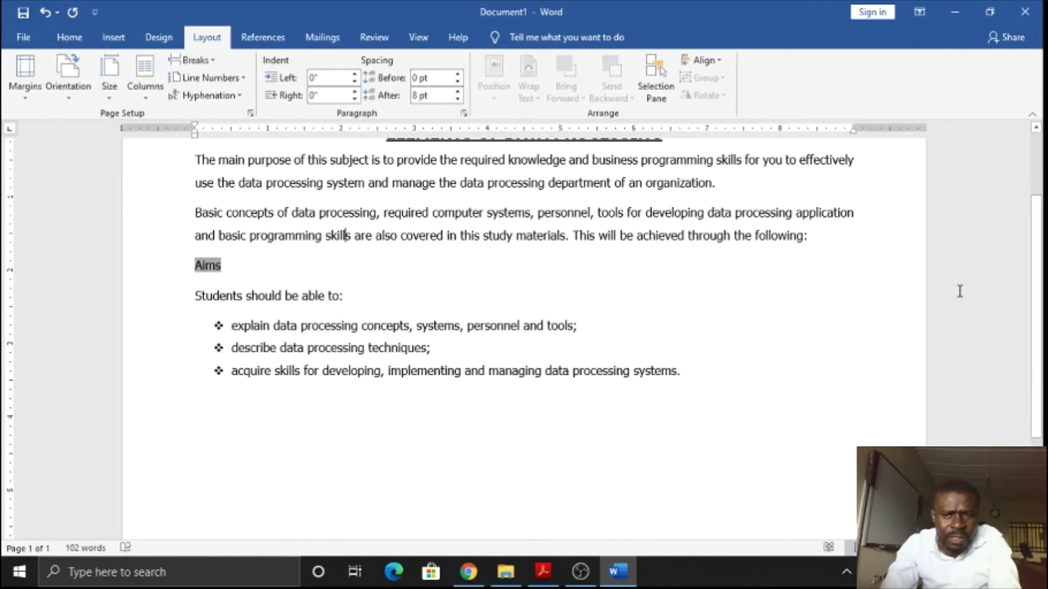
{"action": "scroll", "coordinate": [1037, 303], "scroll_direction": "up", "scroll_amount": 3}
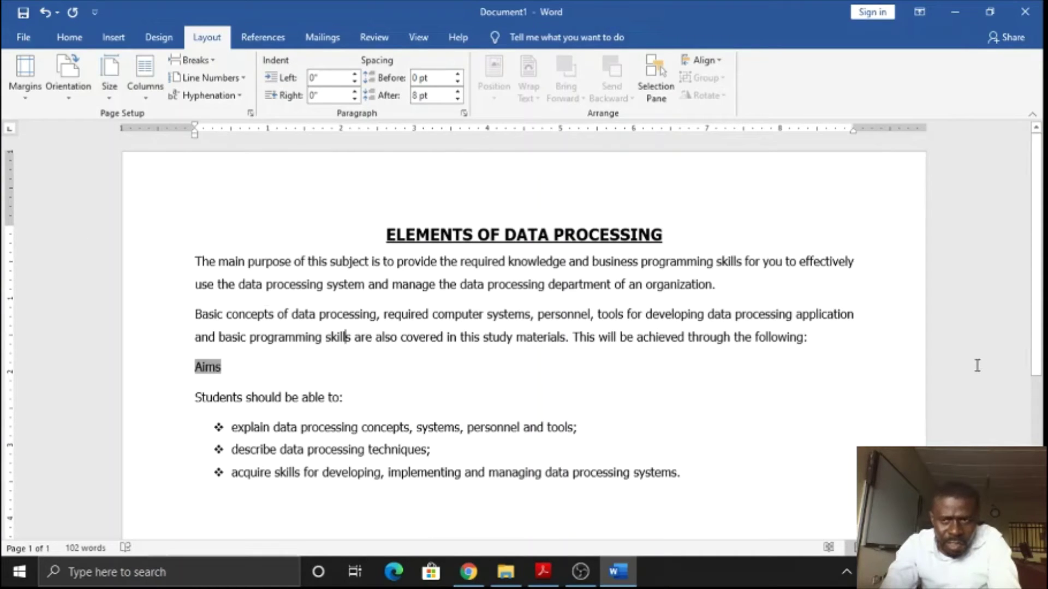
{"action": "mouse_move", "coordinate": [1037, 200]}
{"action": "left_mouse_down"}
{"action": "mouse_move", "coordinate": [1030, 371]}
{"action": "mouse_move", "coordinate": [1039, 221]}
{"action": "left_mouse_up"}
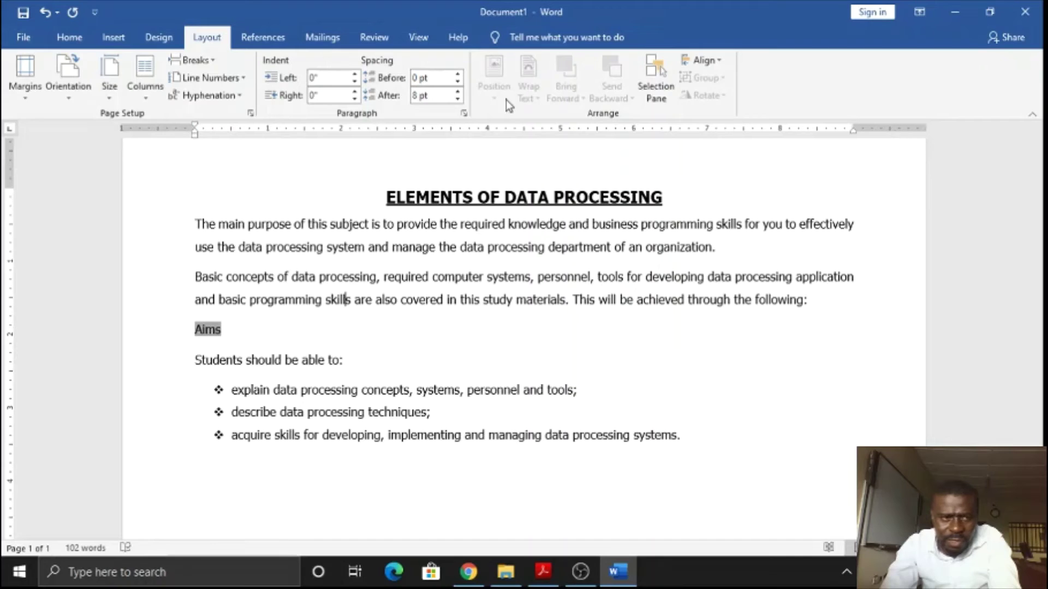
{"action": "double_click", "coordinate": [232, 159]}
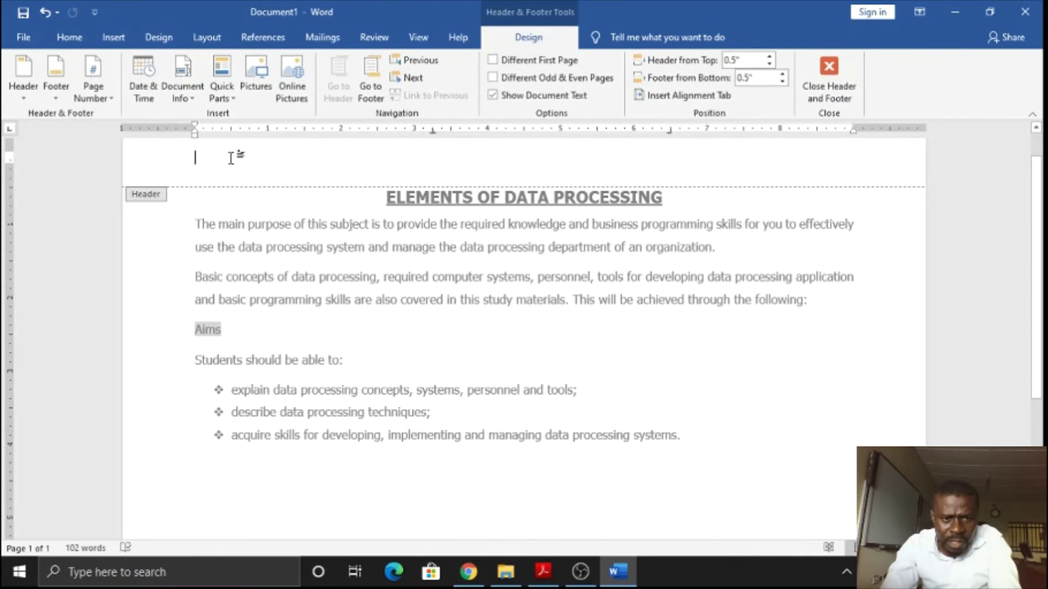
{"action": "triple_click", "coordinate": [381, 290]}
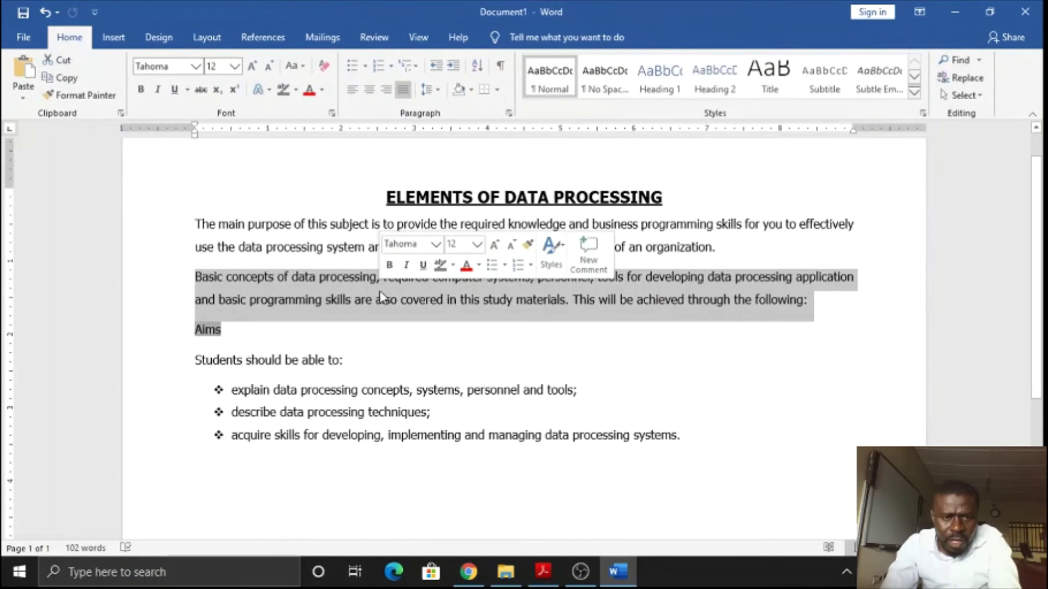
{"action": "left_click", "coordinate": [345, 297]}
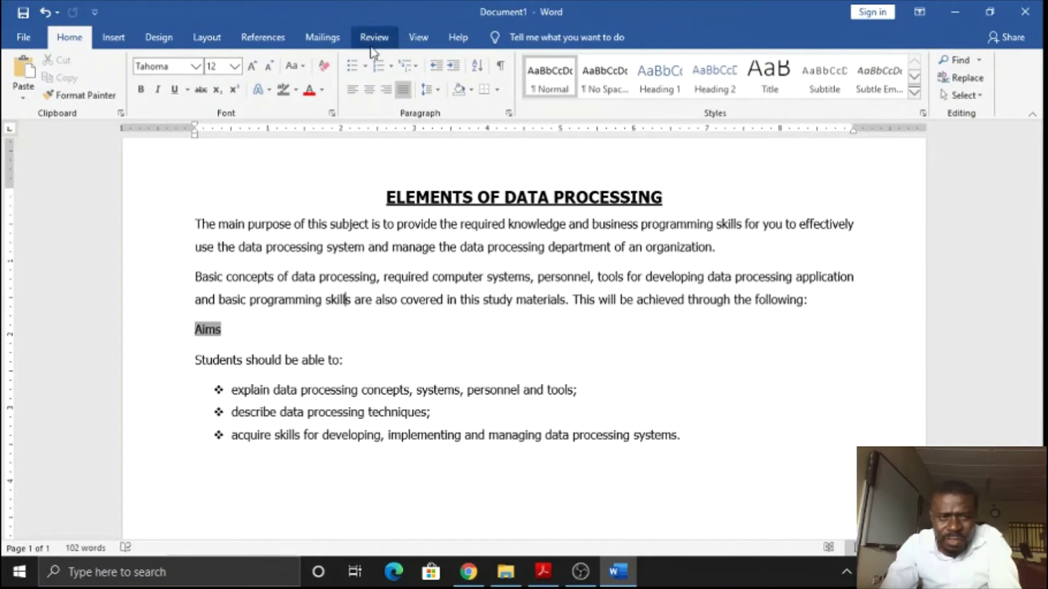
{"action": "double_click", "coordinate": [231, 176]}
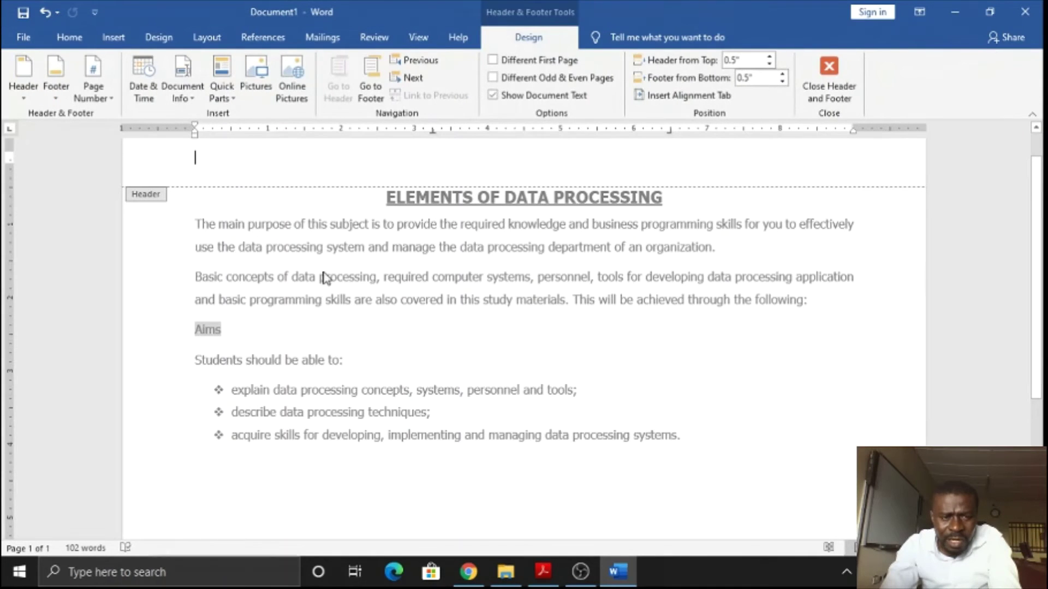
{"action": "double_click", "coordinate": [371, 301]}
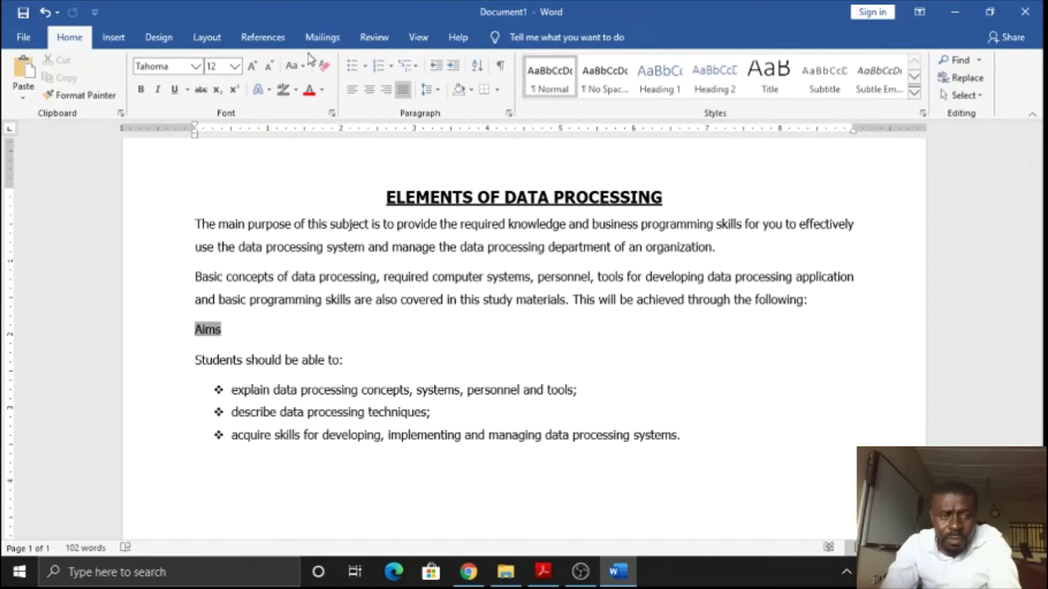
- Insert a Blank (Three Columns) header into the document
{"action": "left_click", "coordinate": [131, 44]}
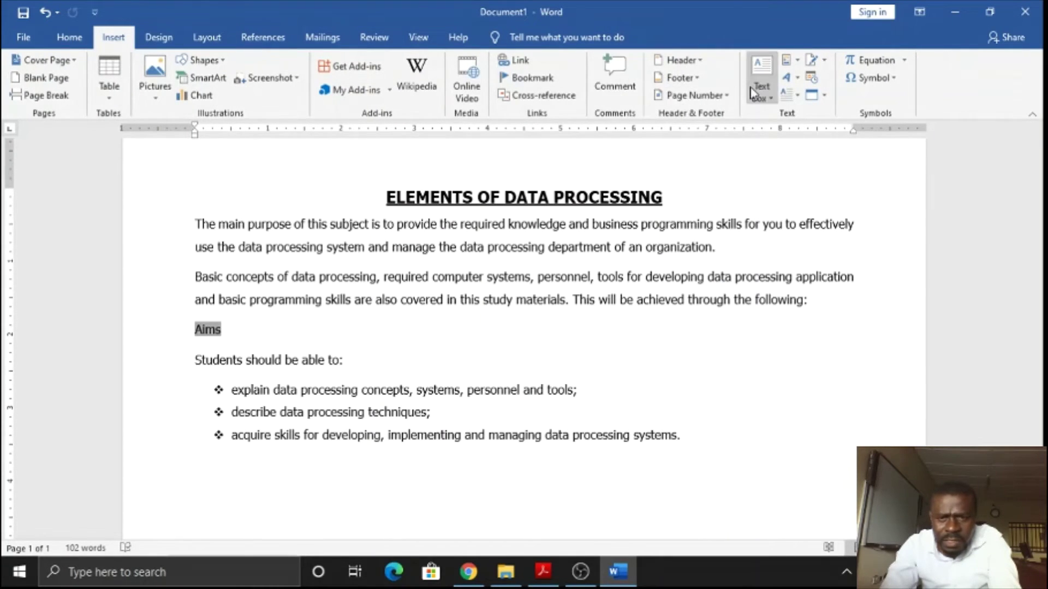
{"action": "left_click", "coordinate": [697, 64]}
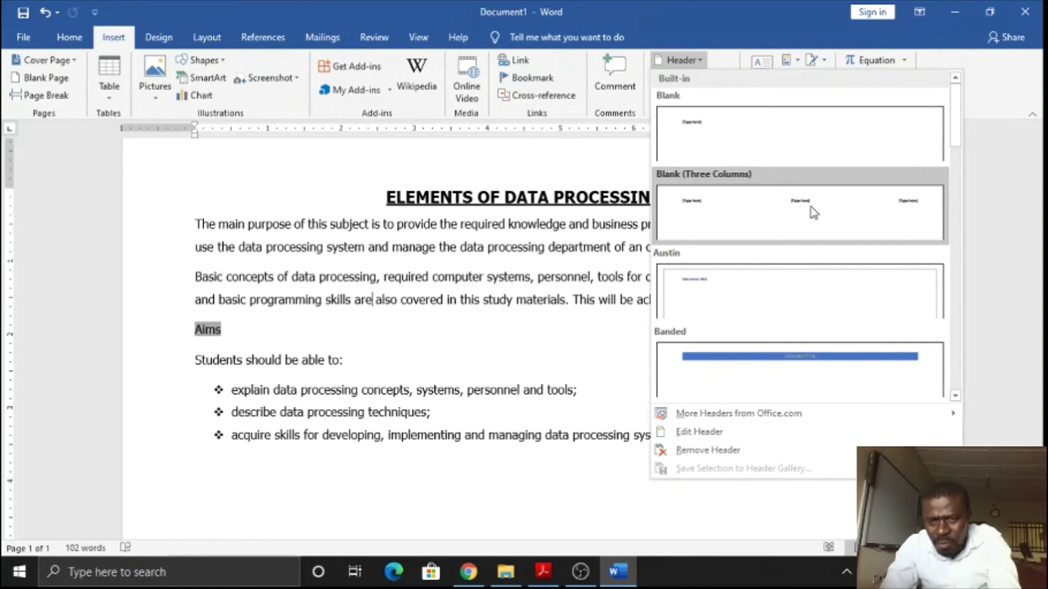
{"action": "left_click", "coordinate": [780, 222]}
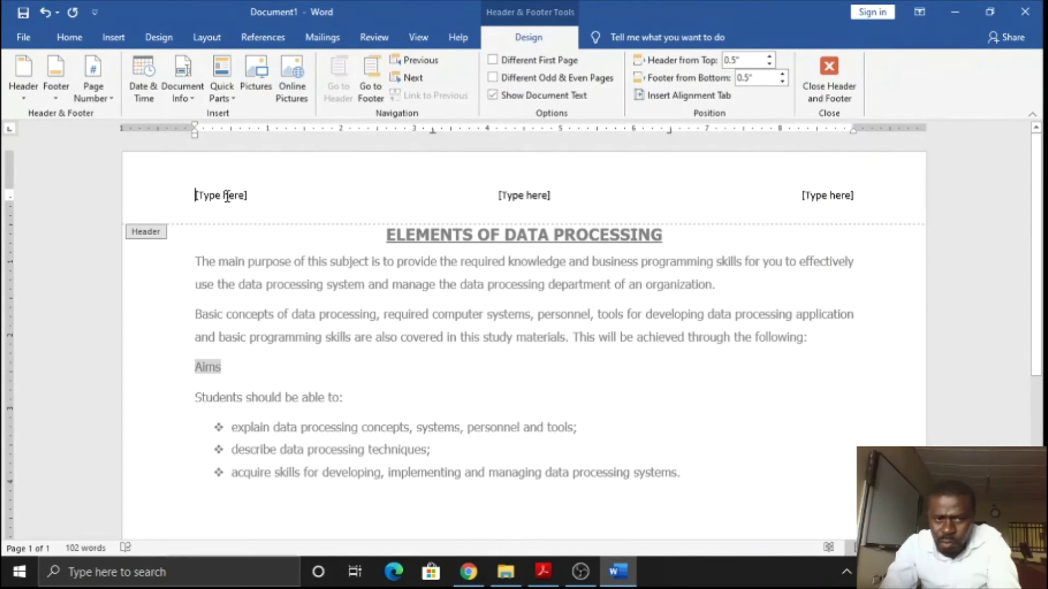
- Replace the left header placeholder with the student's full name
{"action": "left_click", "coordinate": [227, 196]}
{"action": "key", "text": "Delete"}
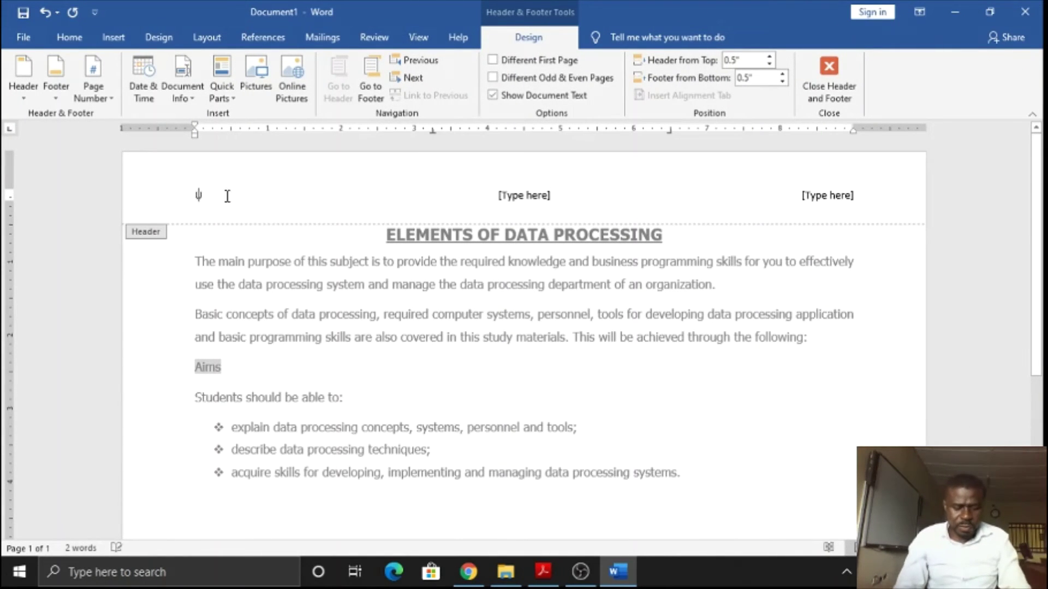
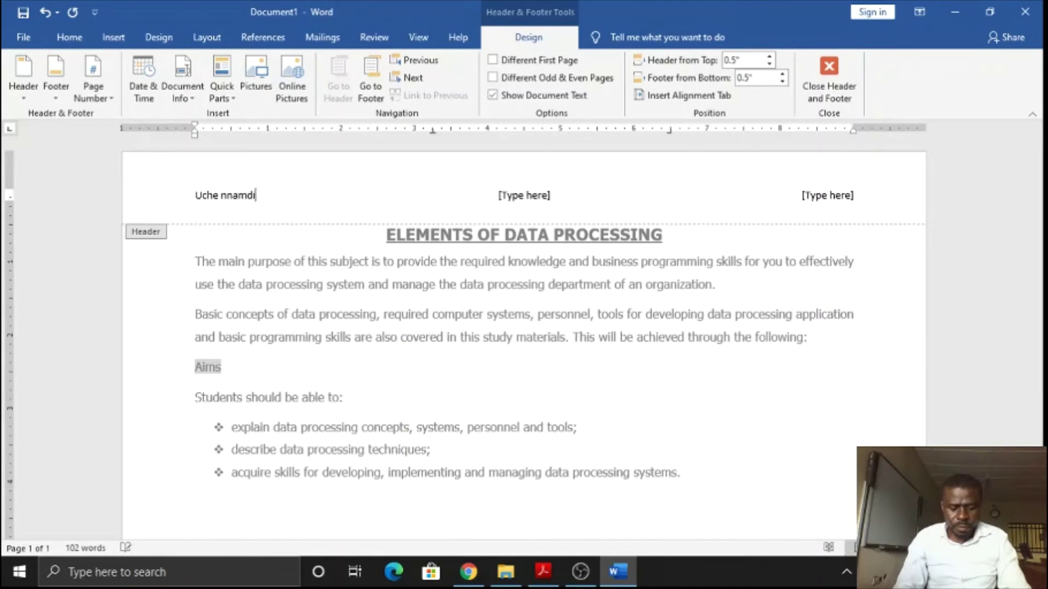
{"action": "key", "text": "shift+F3"}
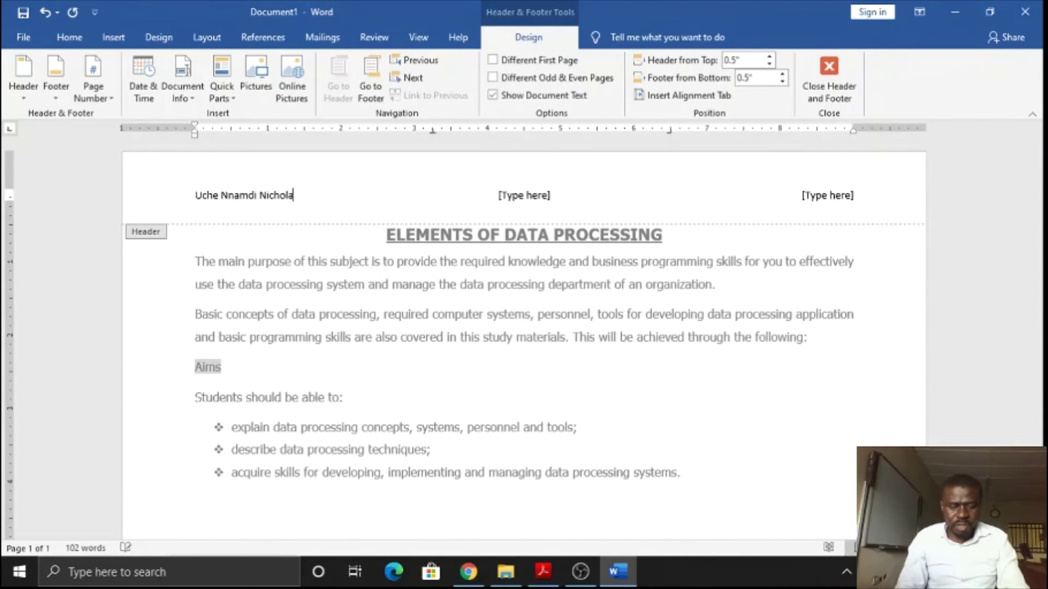
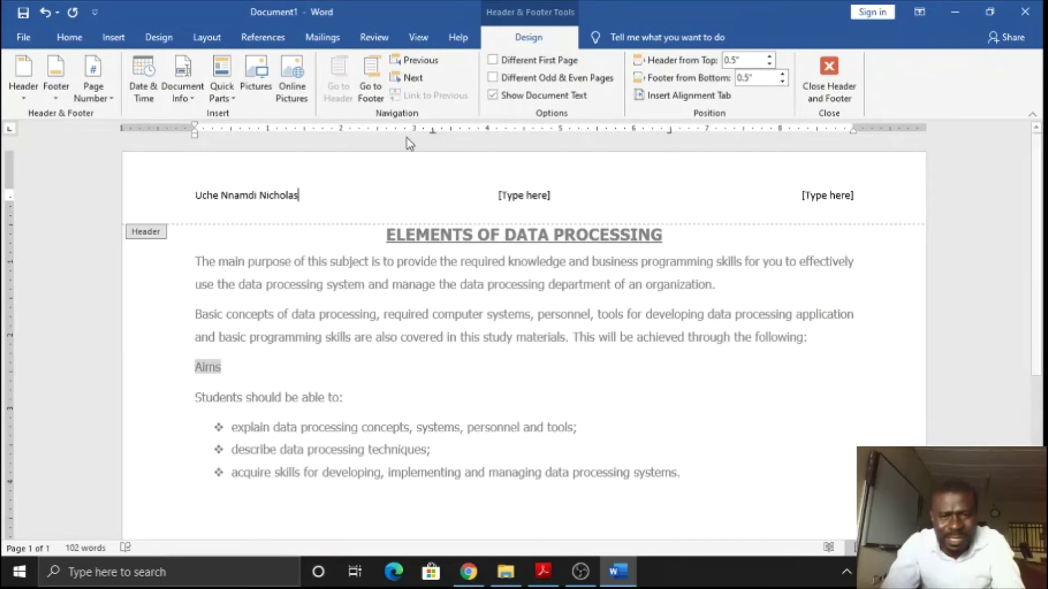
- Put index number 001 in the centre, delete the right placeholder, and close the header
{"action": "left_click", "coordinate": [535, 201]}
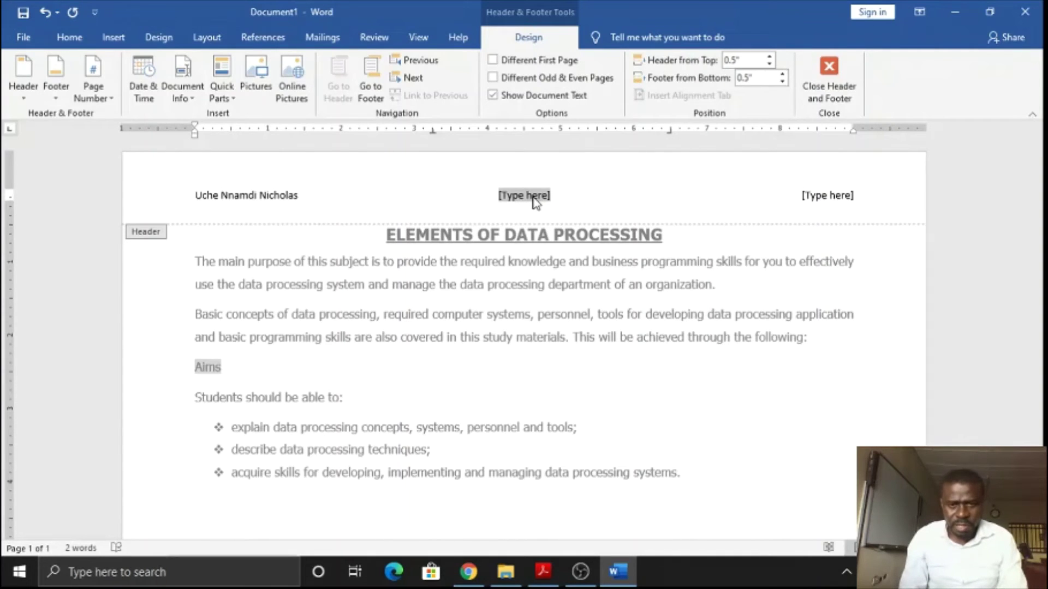
{"action": "type", "text": "001"}
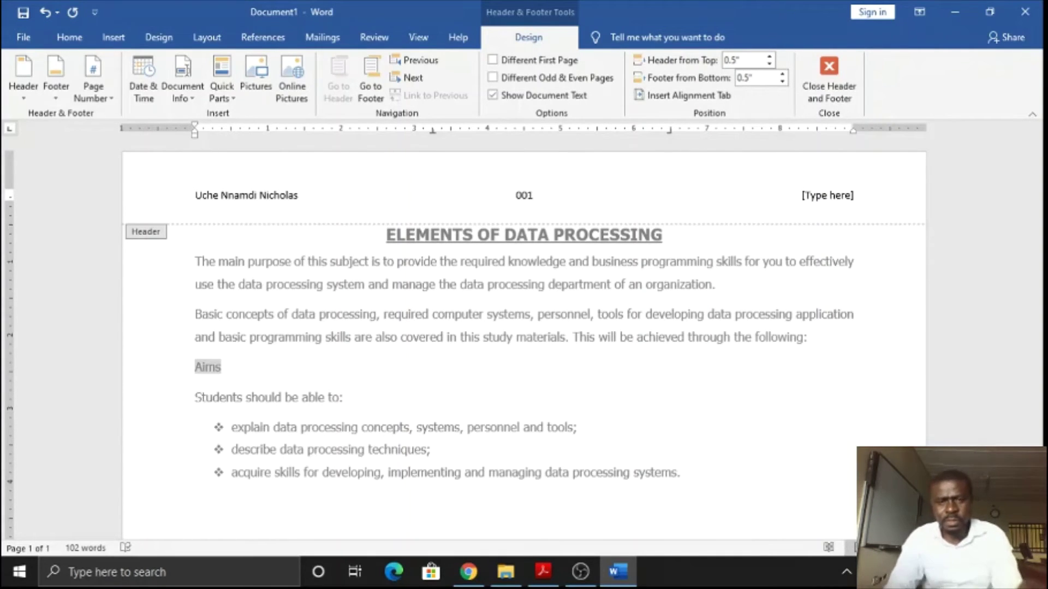
{"action": "left_click", "coordinate": [815, 195]}
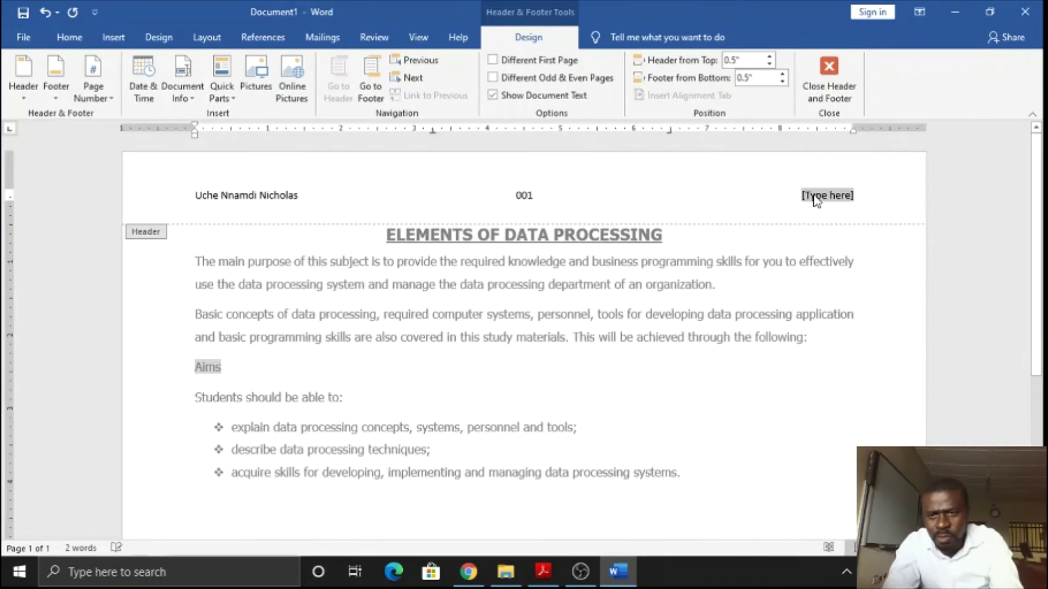
{"action": "key", "text": "Delete"}
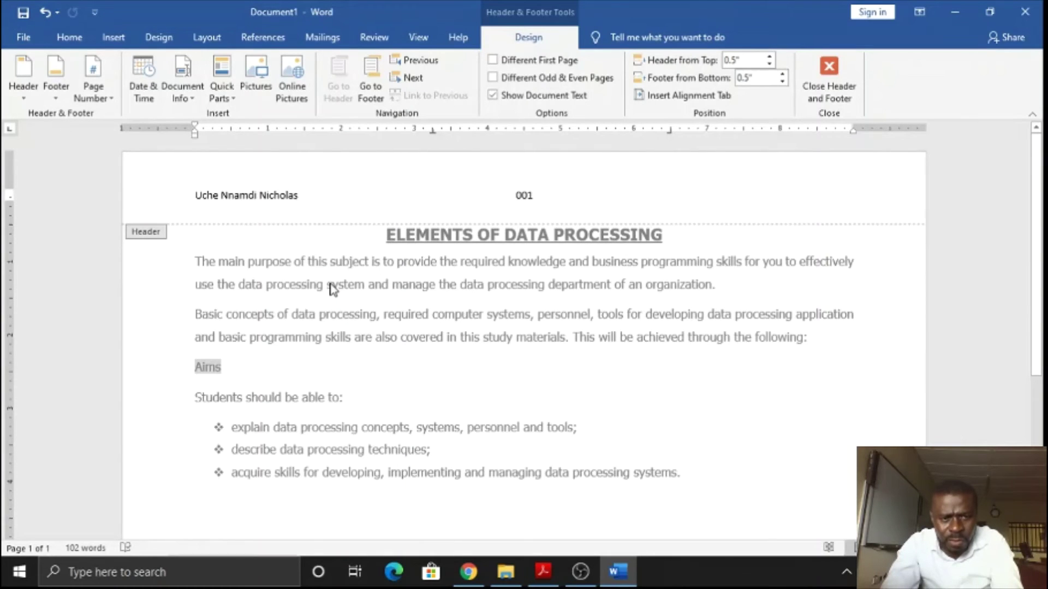
{"action": "double_click", "coordinate": [421, 298]}
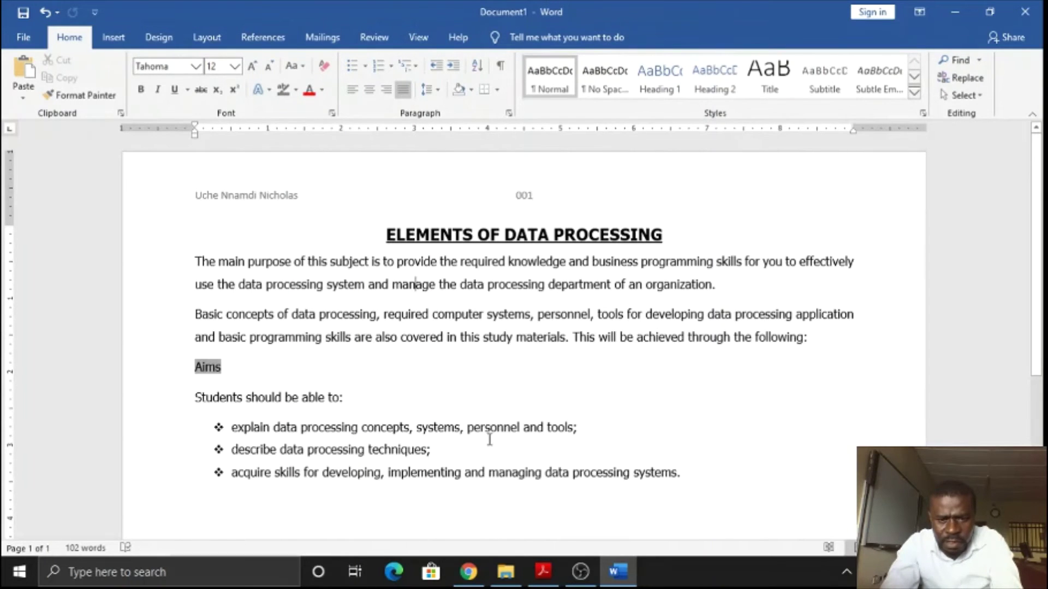
{"action": "left_click", "coordinate": [544, 571]}
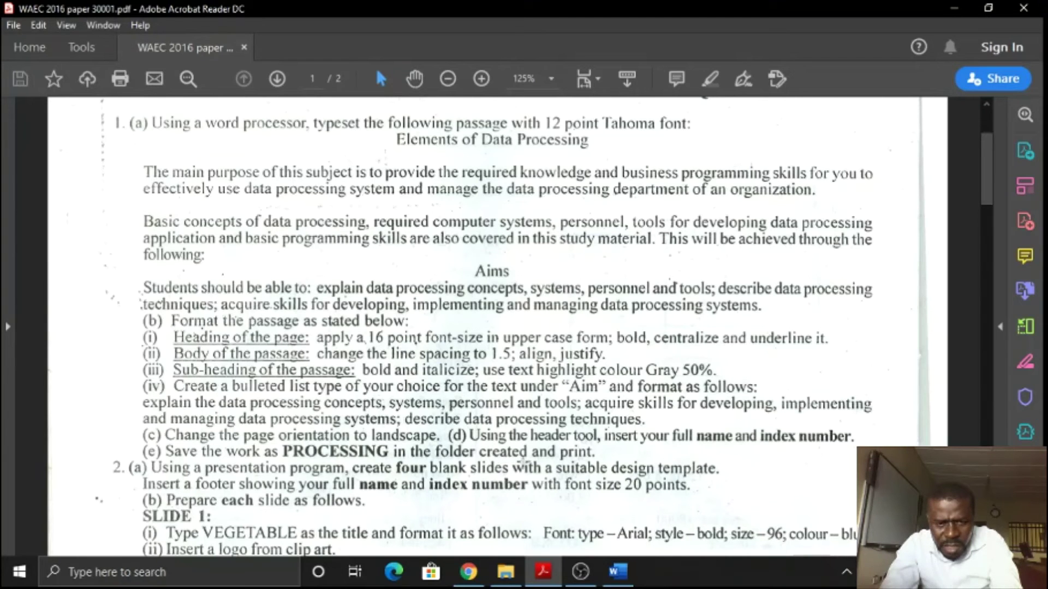
- Bring the ELEMENTS OF DATA PROCESSING Word document back in front
{"action": "left_click", "coordinate": [617, 572]}
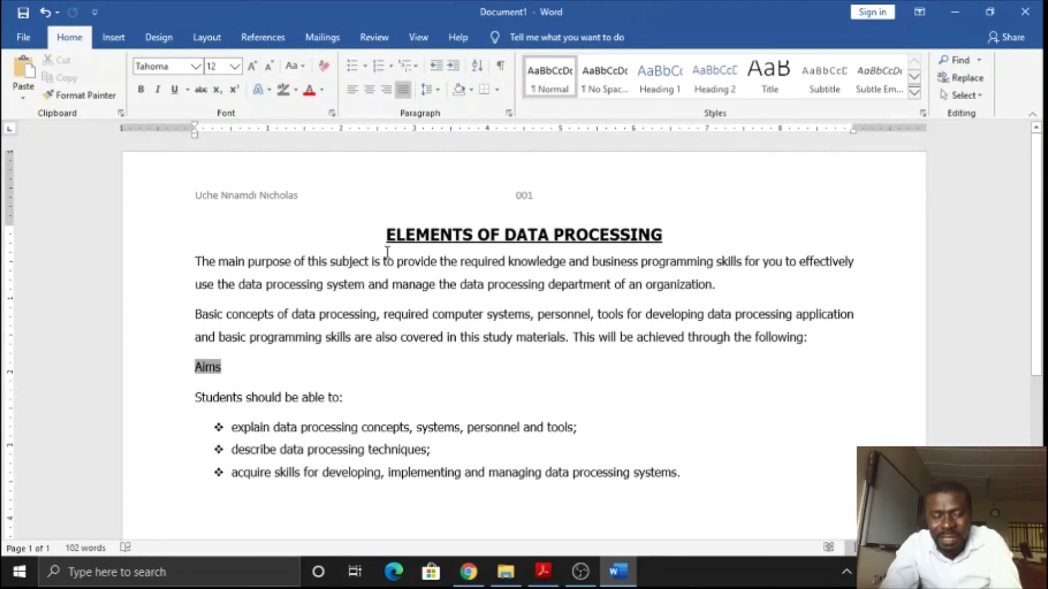
- Point out the title and first paragraph, then open the File backstage view
{"action": "left_click_drag", "start_coordinate": [384, 262], "coordinate": [388, 224]}
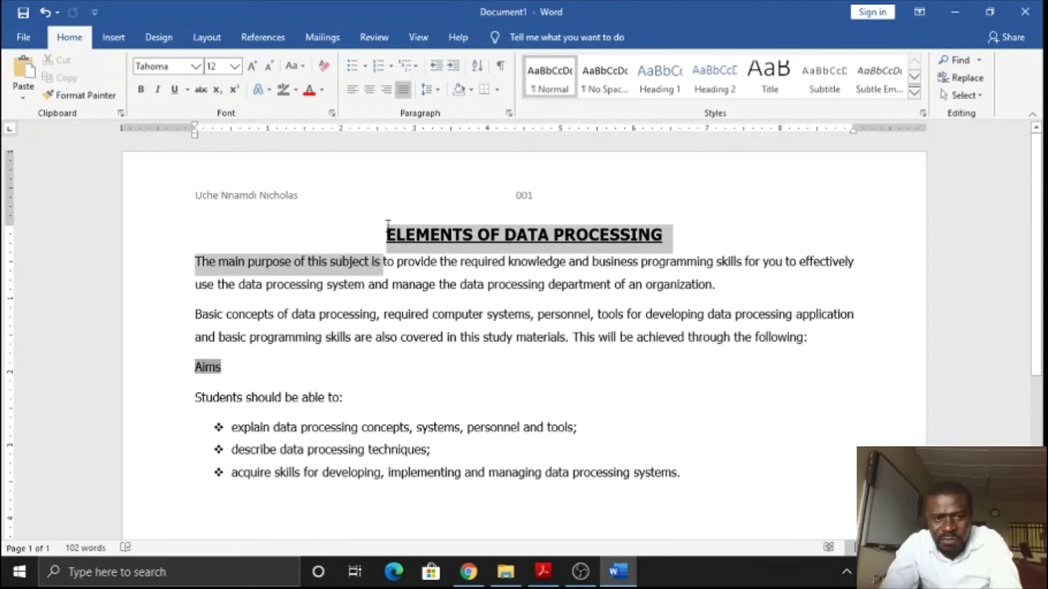
{"action": "left_click_drag", "start_coordinate": [389, 261], "coordinate": [386, 285]}
{"action": "left_click", "coordinate": [393, 287]}
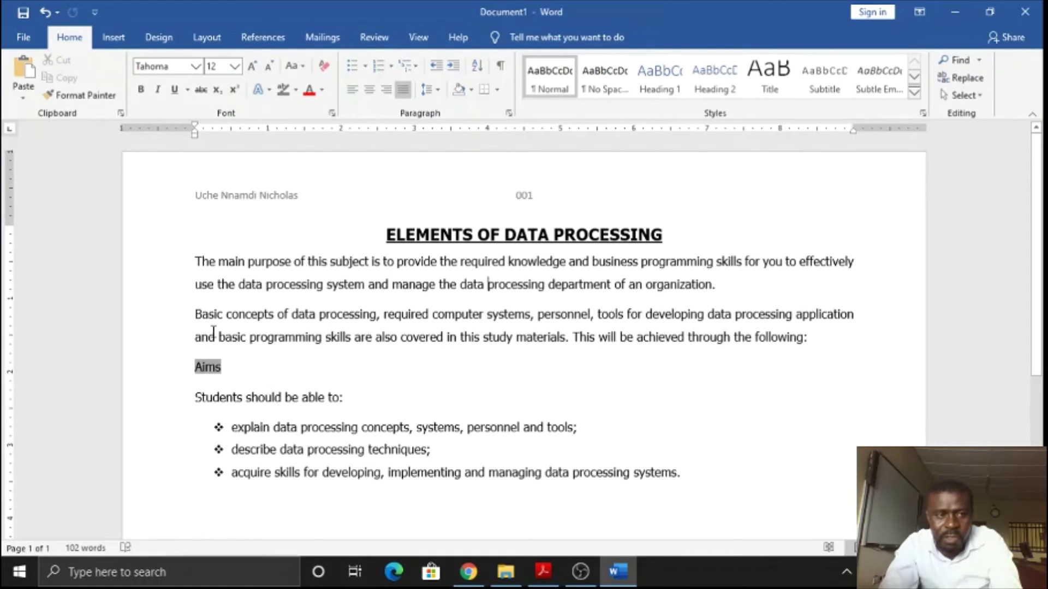
{"action": "left_click", "coordinate": [25, 38]}
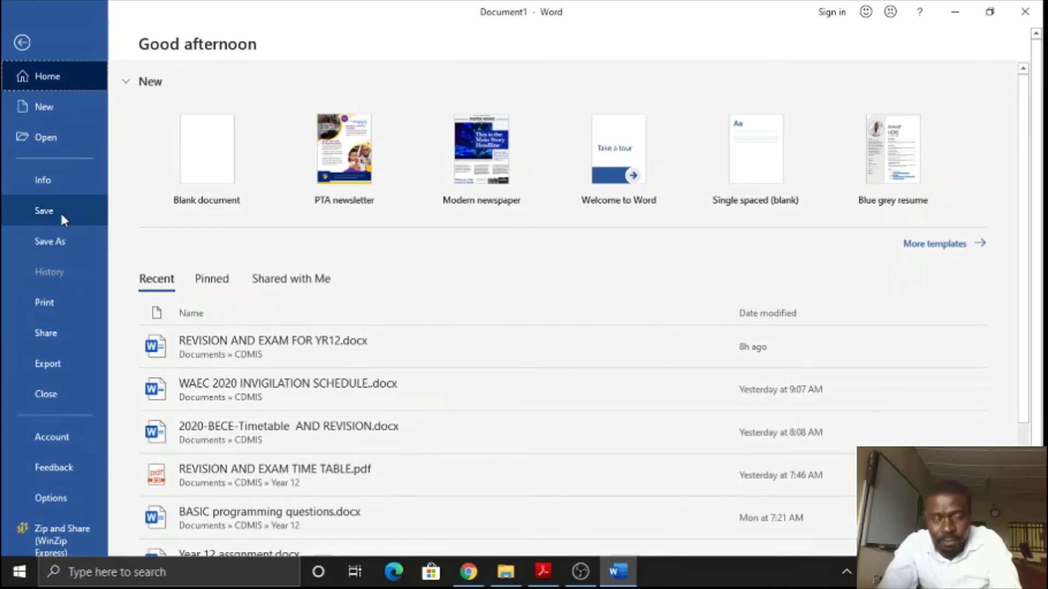
- Create a WAEC 2016 folder on the Desktop as the save location
{"action": "left_click", "coordinate": [61, 213]}
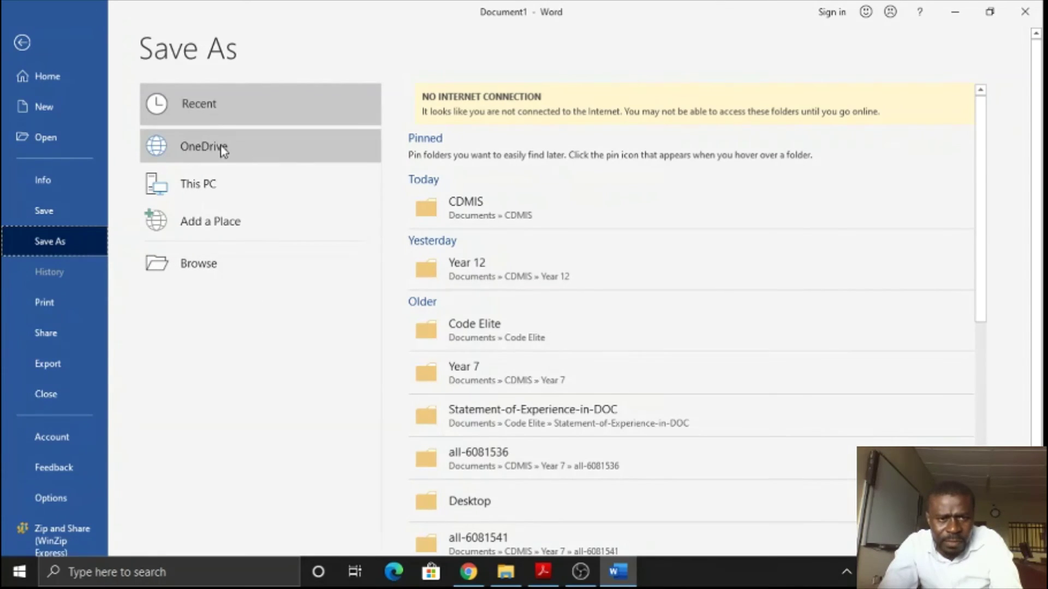
{"action": "left_click", "coordinate": [197, 261]}
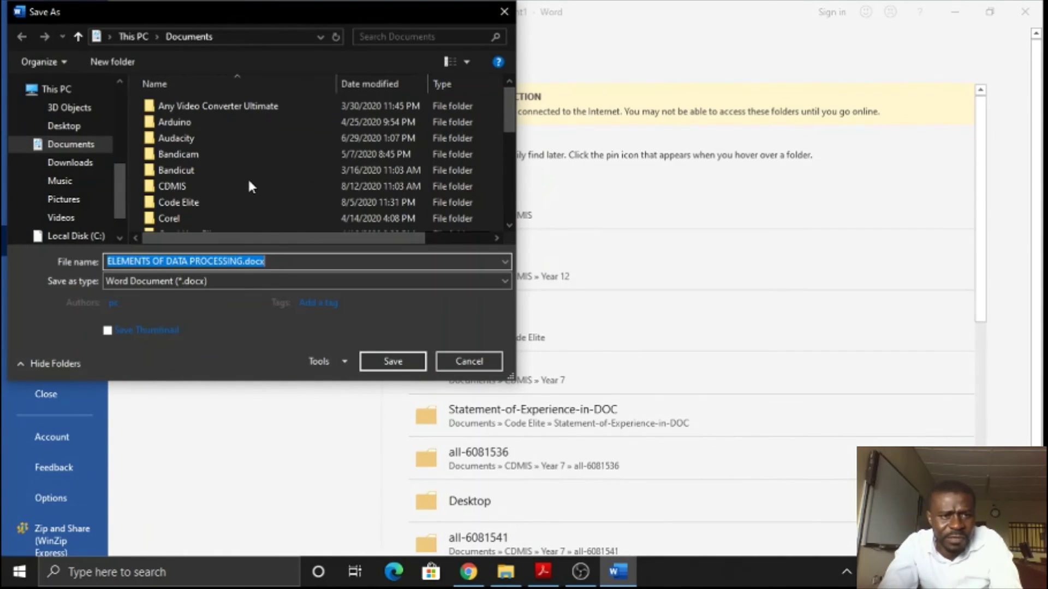
{"action": "left_click", "coordinate": [61, 130]}
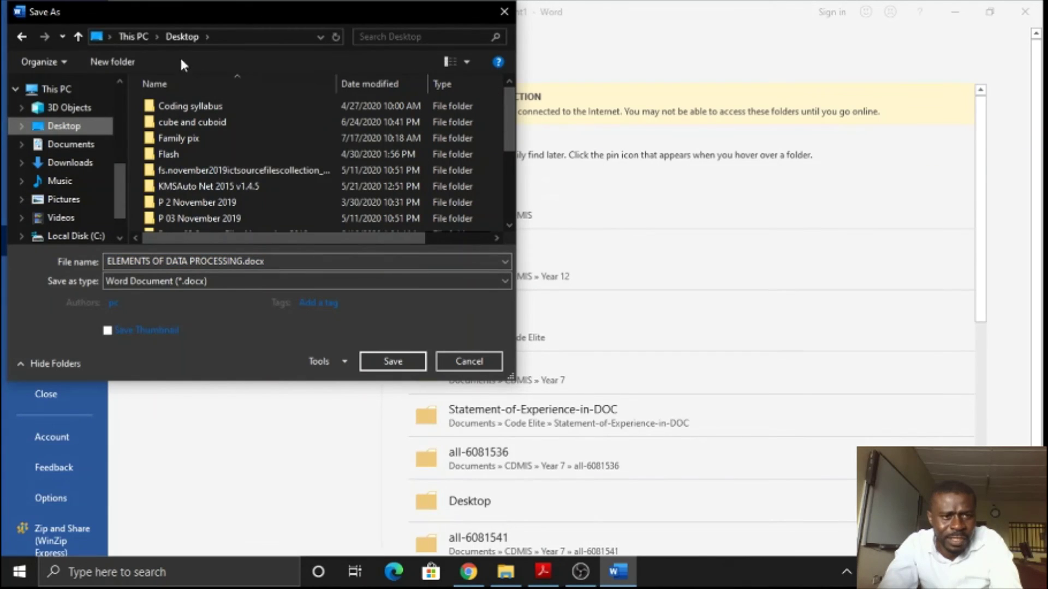
{"action": "left_click", "coordinate": [126, 62]}
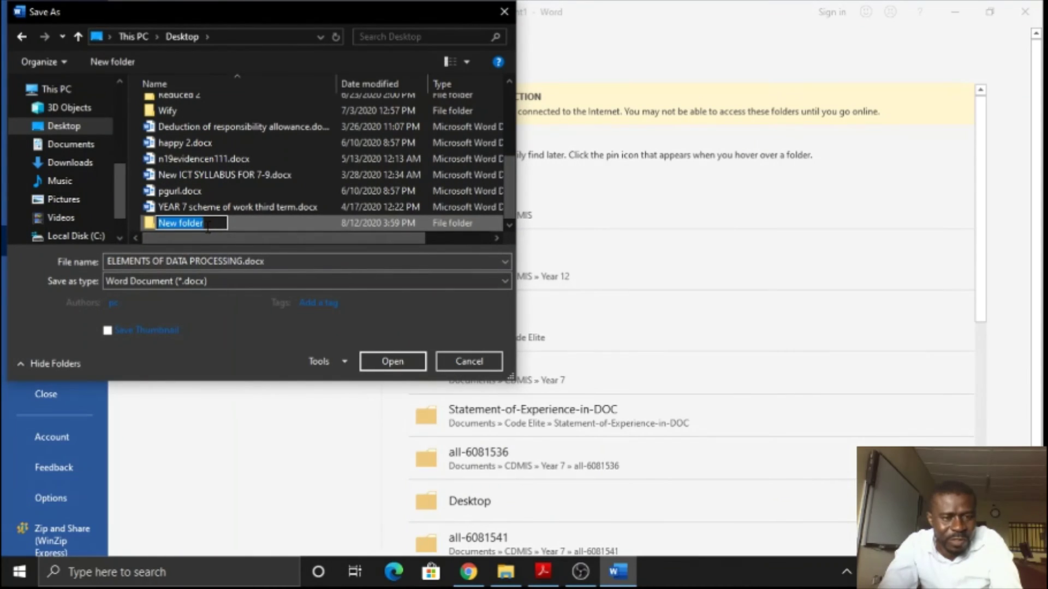
{"action": "type", "text": "W"}
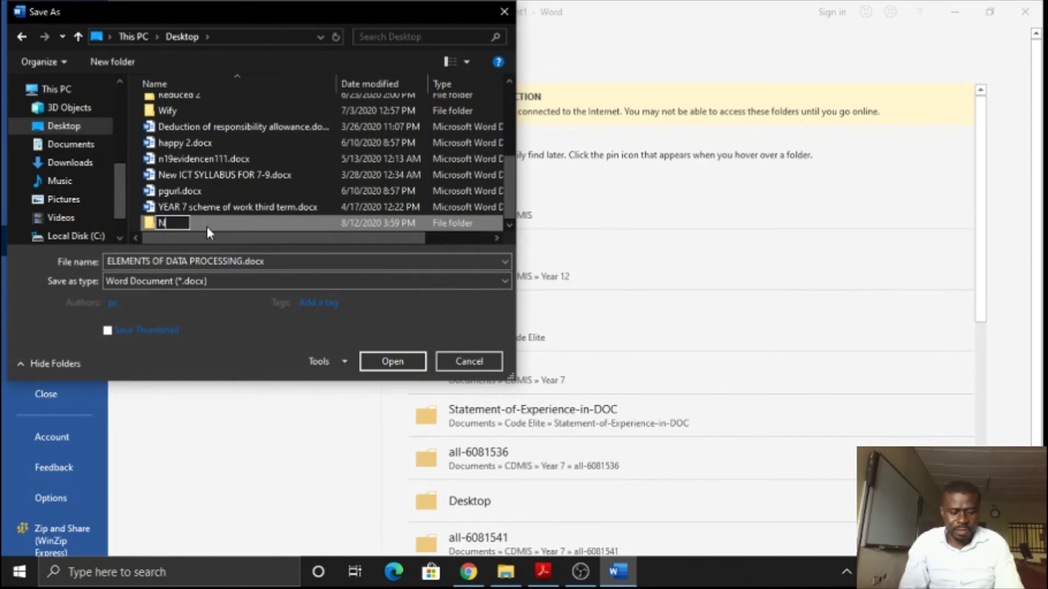
{"action": "type", "text": "AEC"}
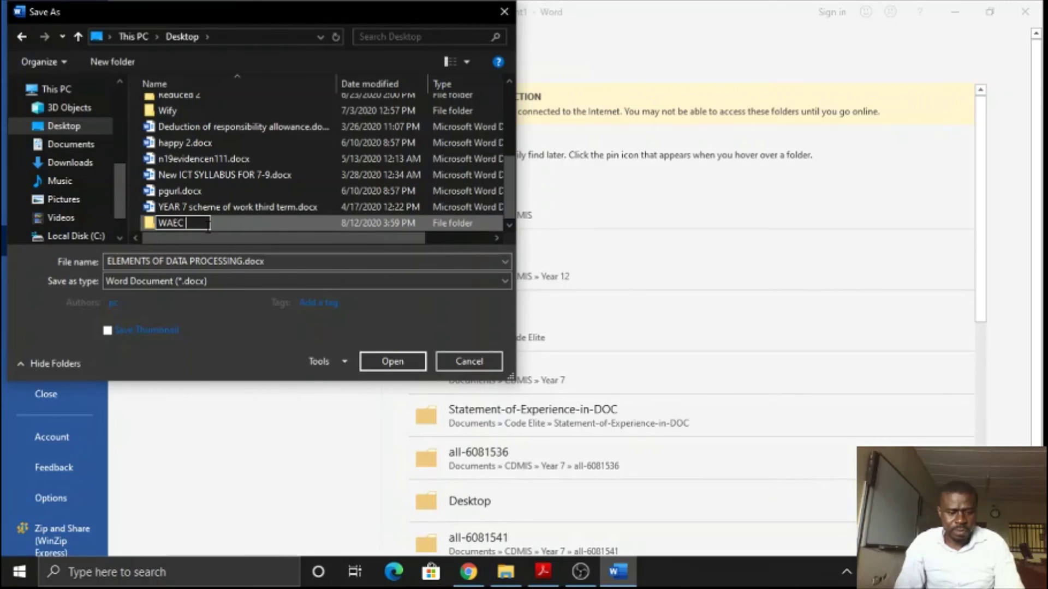
{"action": "type", "text": " 201"}
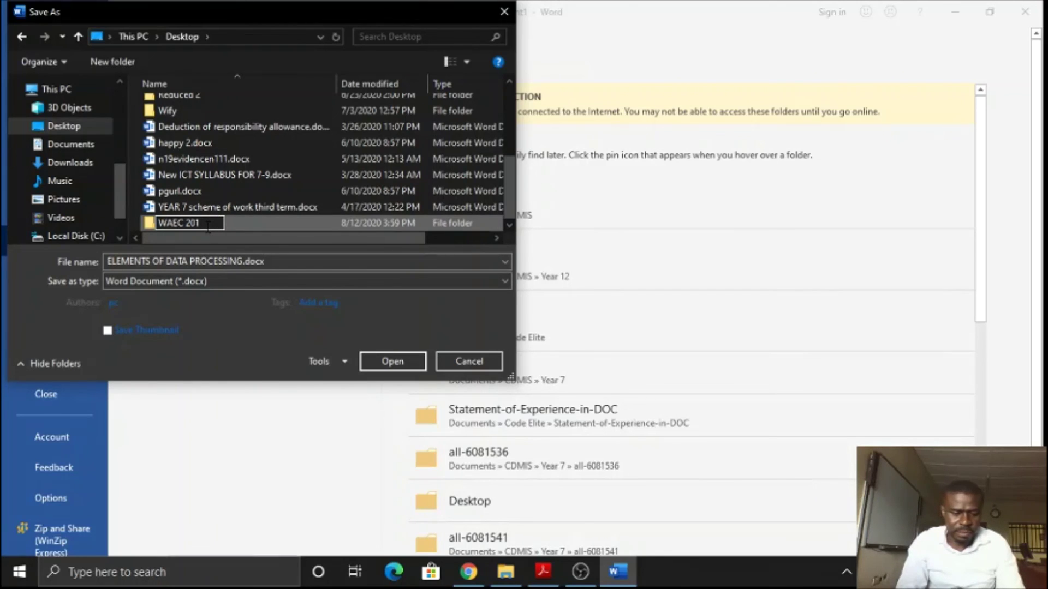
{"action": "type", "text": "6"}
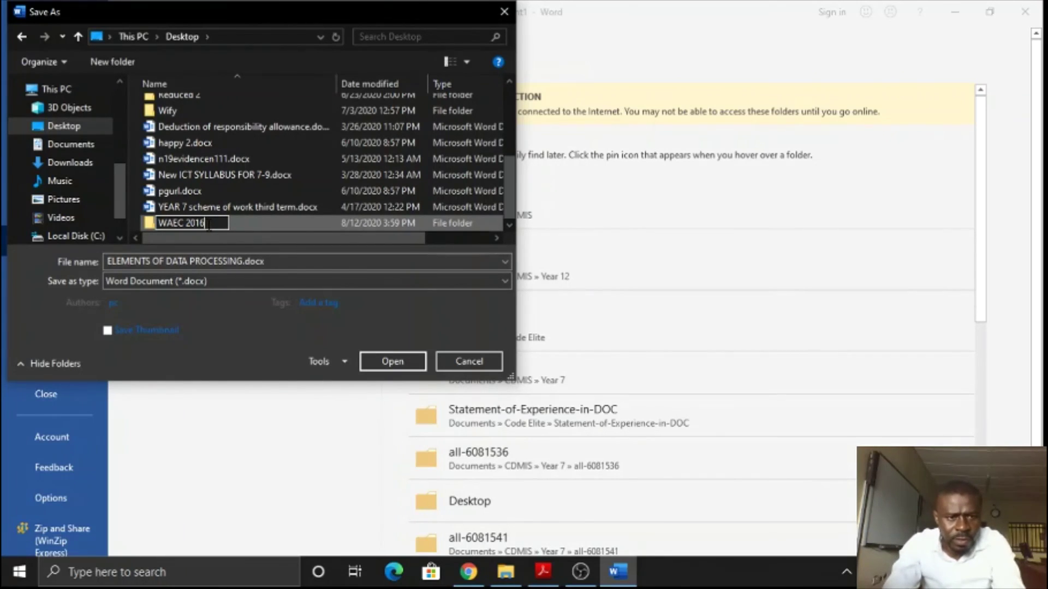
{"action": "key", "text": "Return"}
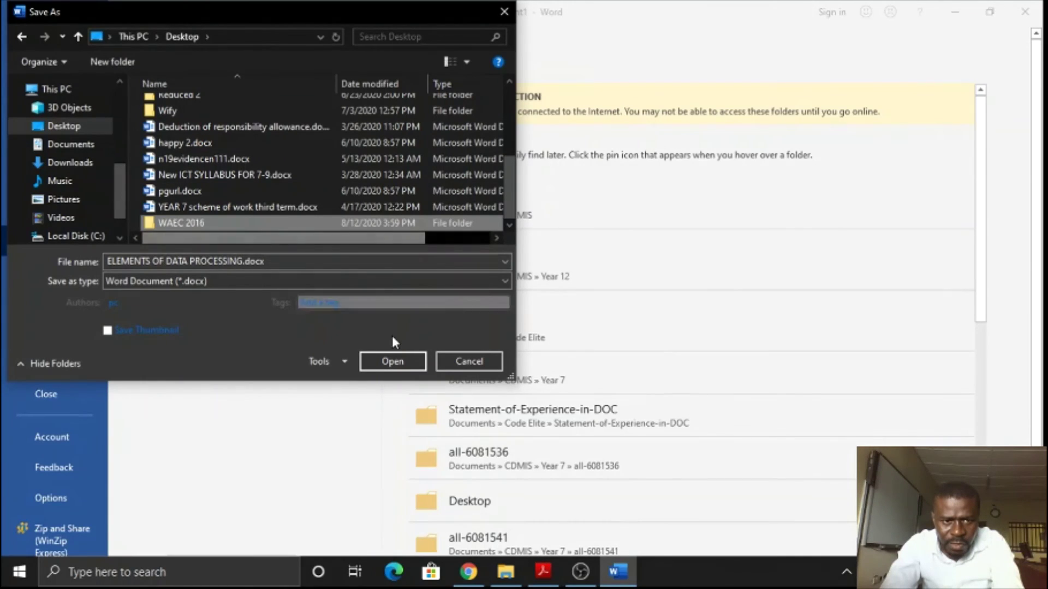
{"action": "left_click", "coordinate": [393, 362]}
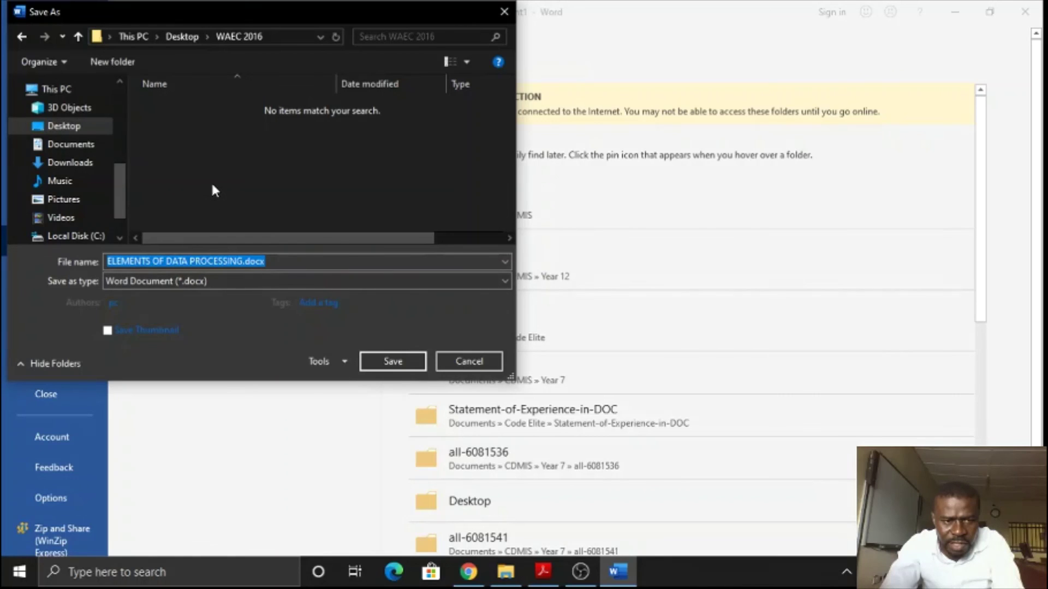
- Save the document as PROCESSING in the WAEC 2016 folder
{"action": "left_click", "coordinate": [190, 262]}
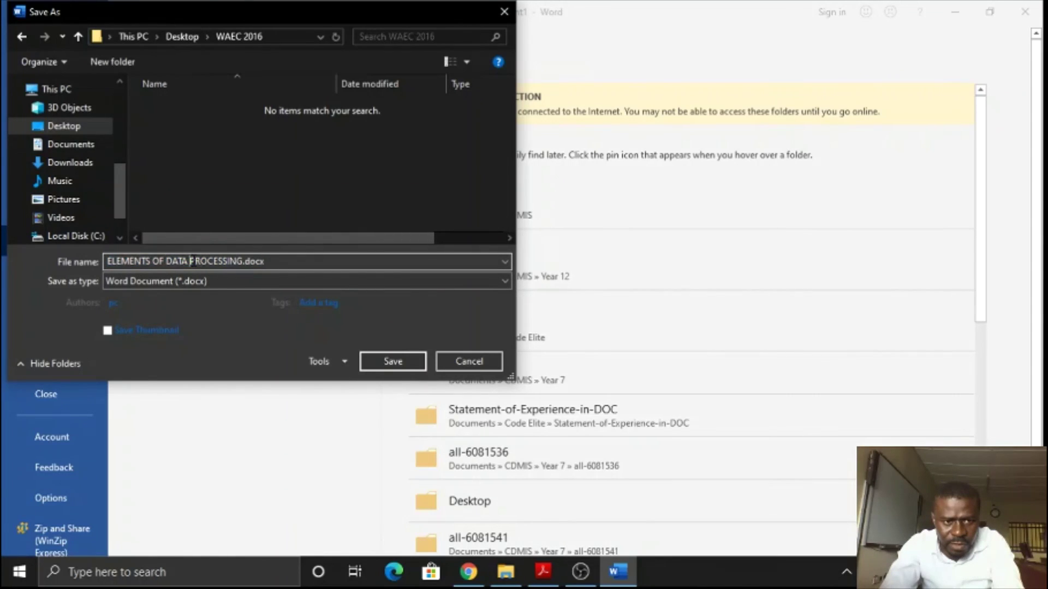
{"action": "left_click_drag", "start_coordinate": [190, 262], "coordinate": [92, 262]}
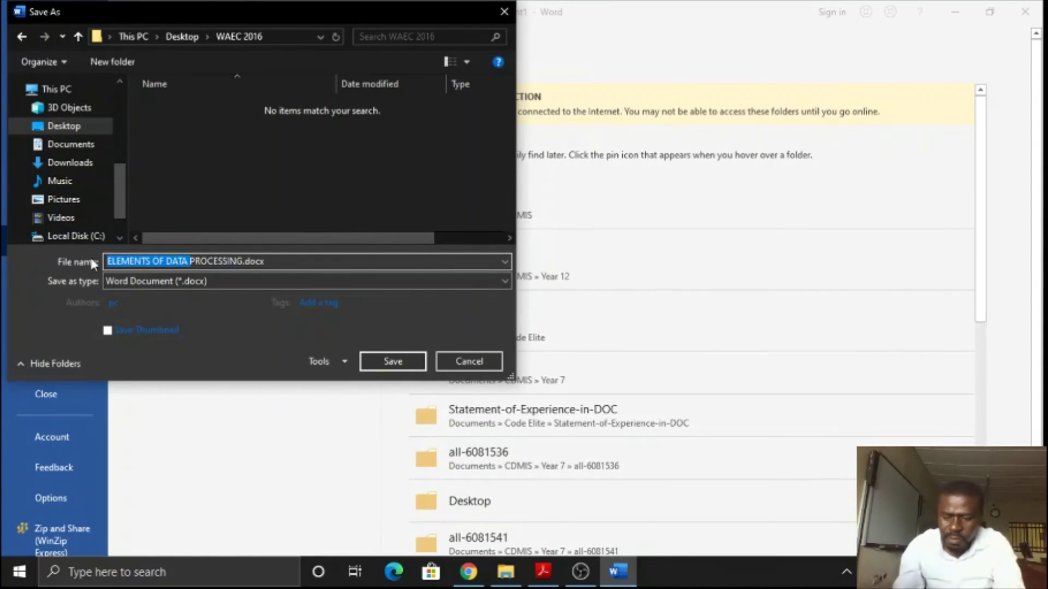
{"action": "key", "text": "BackSpace"}
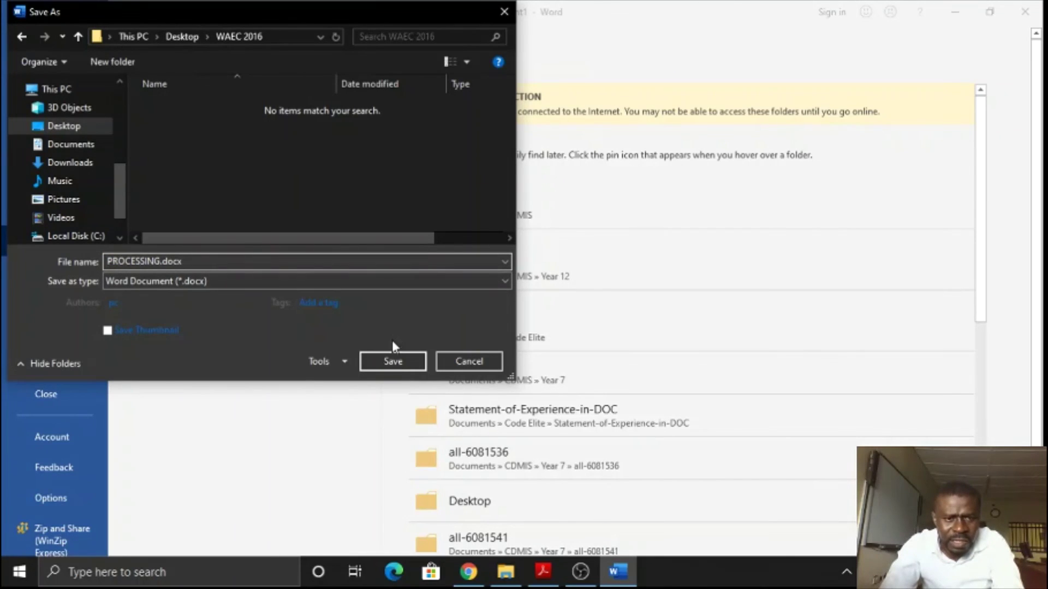
{"action": "left_click", "coordinate": [392, 360]}
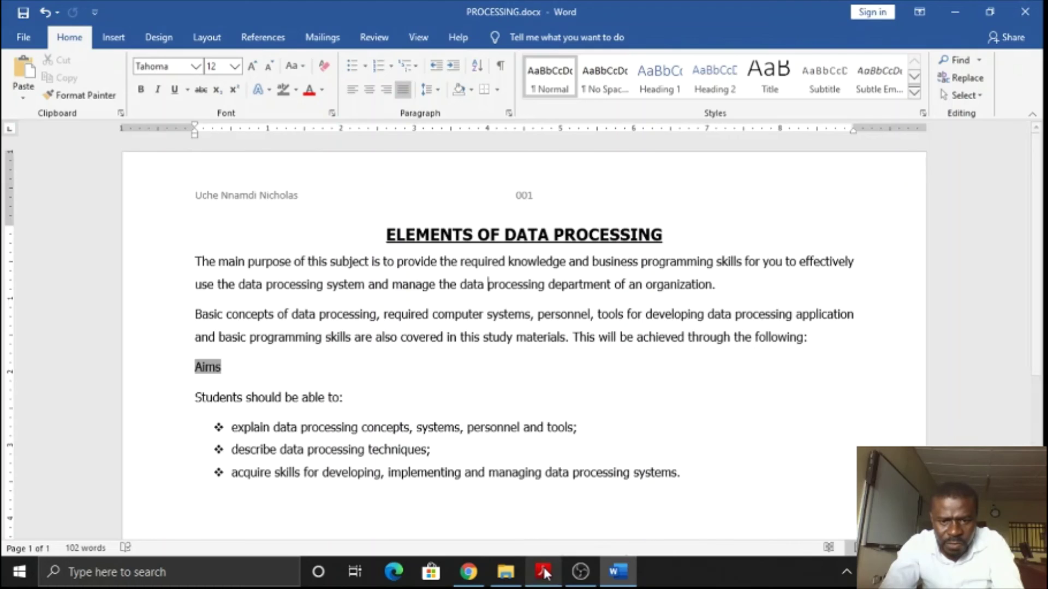
- Bring the WAEC 2016 exam paper back, selecting and then deselecting its page
{"action": "left_click", "coordinate": [543, 571]}
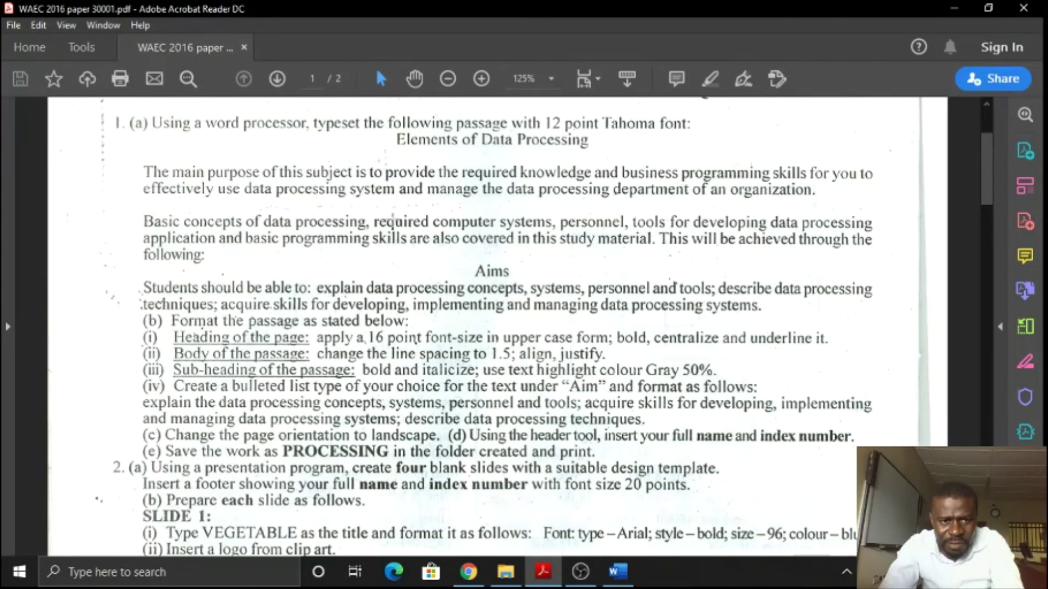
{"action": "left_click", "coordinate": [384, 208]}
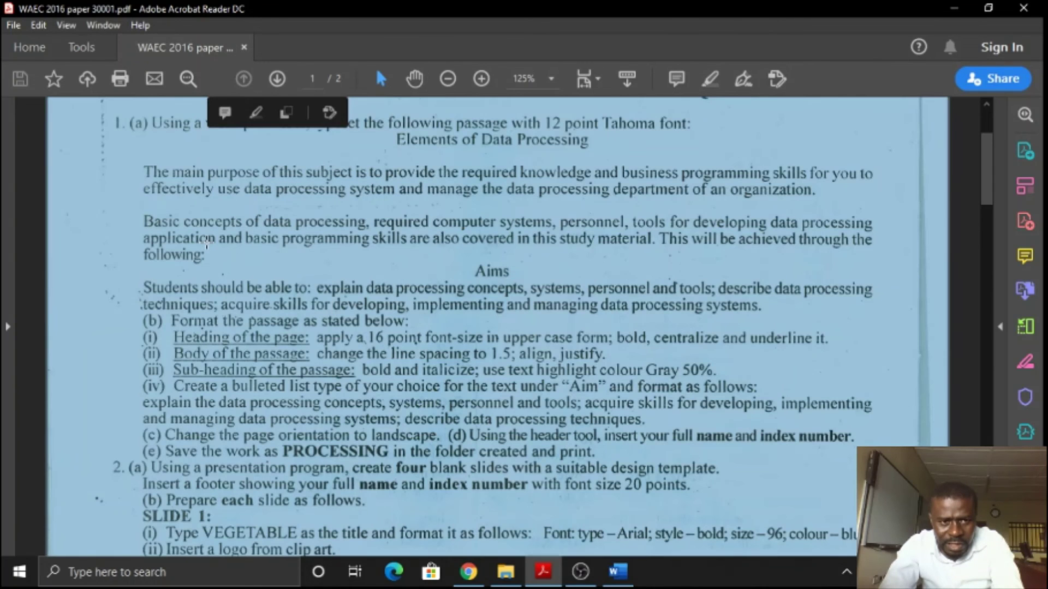
{"action": "key", "text": "ctrl+a"}
{"action": "left_click", "coordinate": [349, 275]}
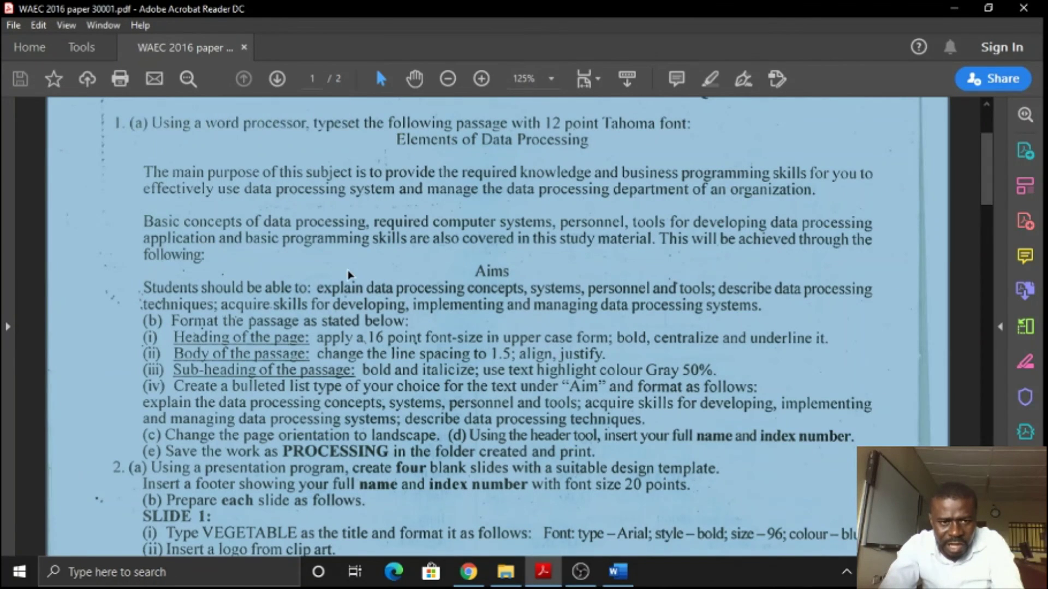